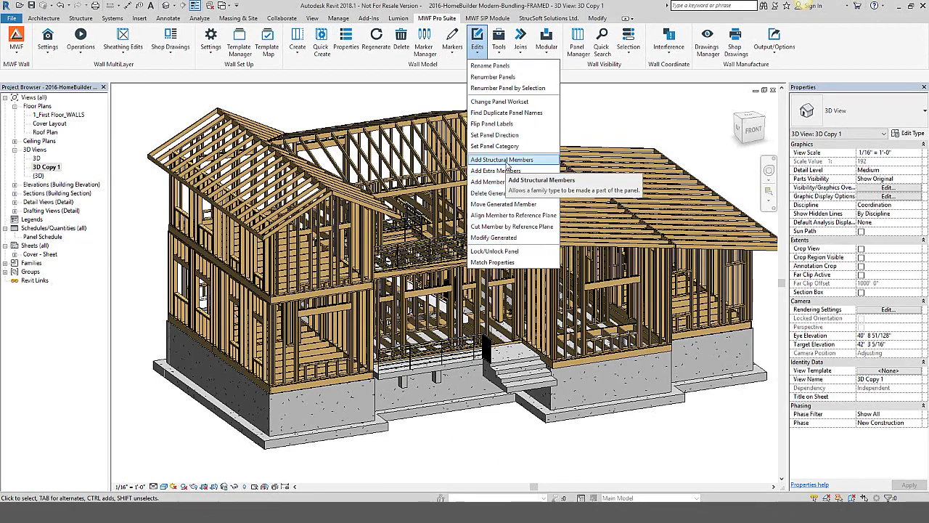
Remove the middle 2x10 ply of the three-ply header over the front wall opening with Delete Generated Member
click(472, 435)
shift+middle_drag(462, 436, 498, 392)
scroll(498, 380, up, 4)
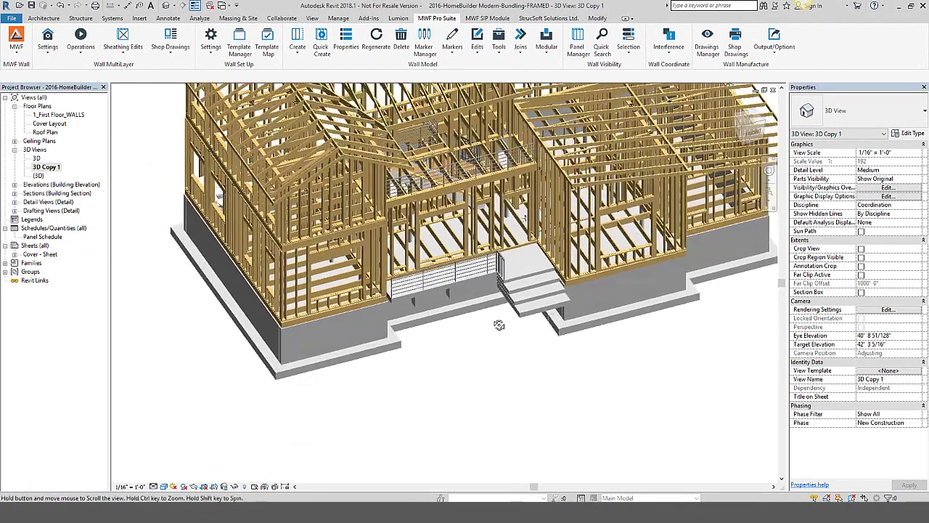
scroll(466, 378, up, 8)
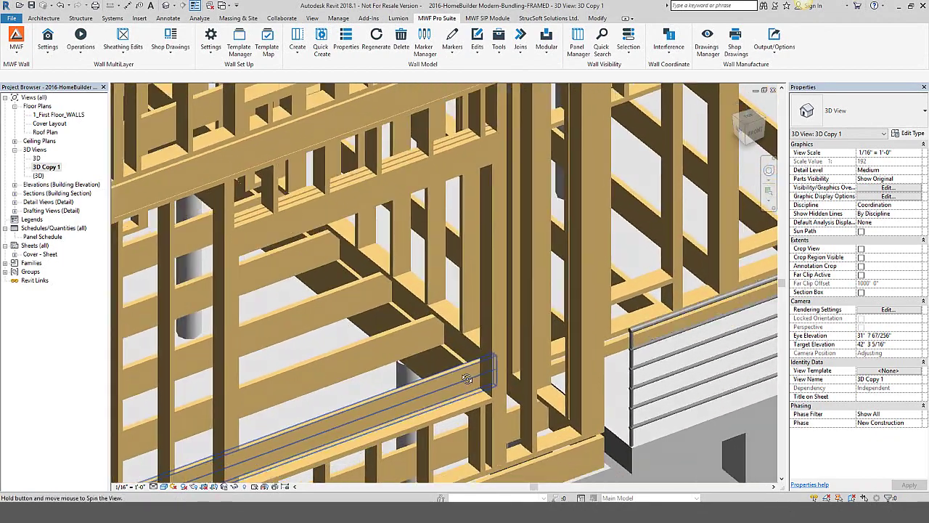
shift+middle_drag(467, 379, 442, 356)
click(320, 142)
middle_drag(321, 143, 432, 235)
shift+middle_drag(432, 235, 336, 201)
scroll(434, 209, up, 6)
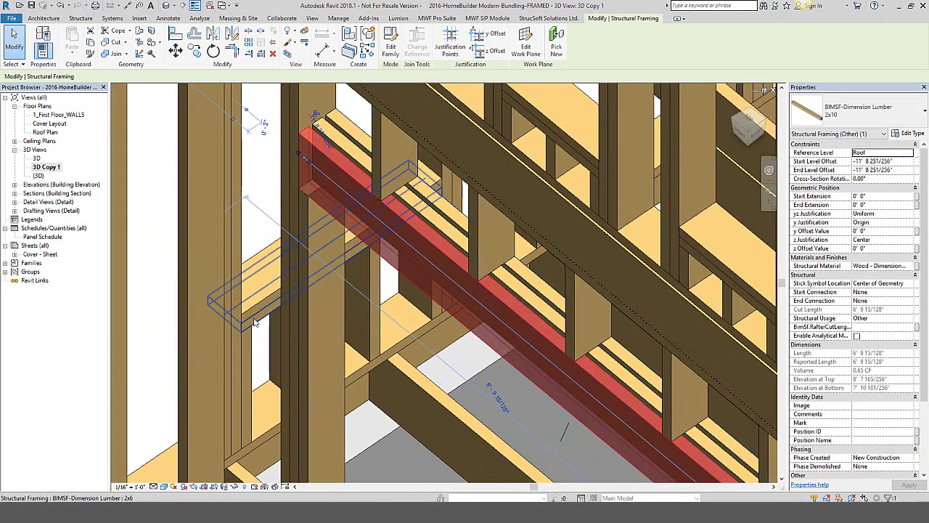
key(Escape)
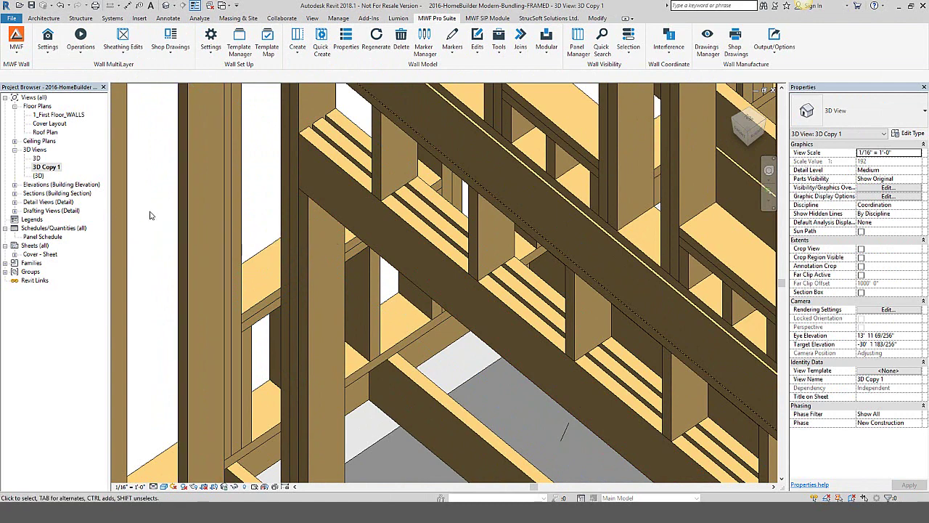
click(421, 212)
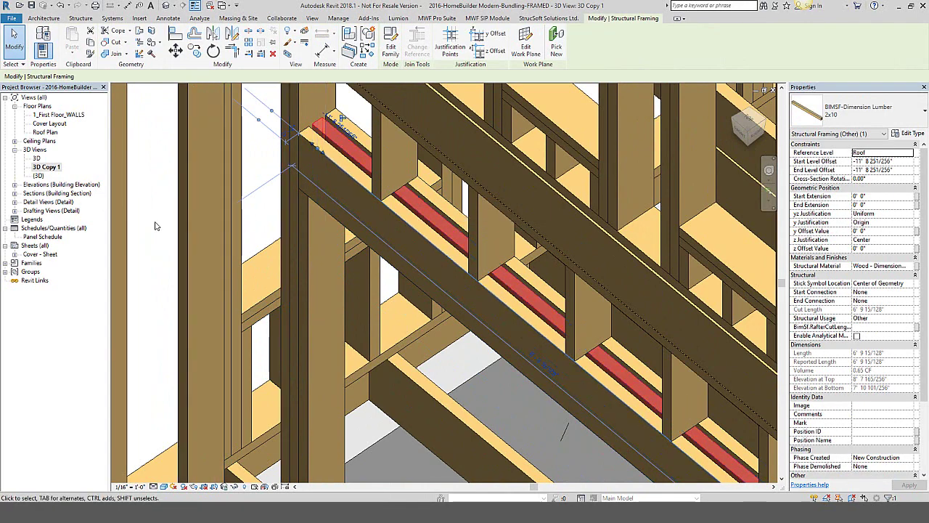
click(428, 21)
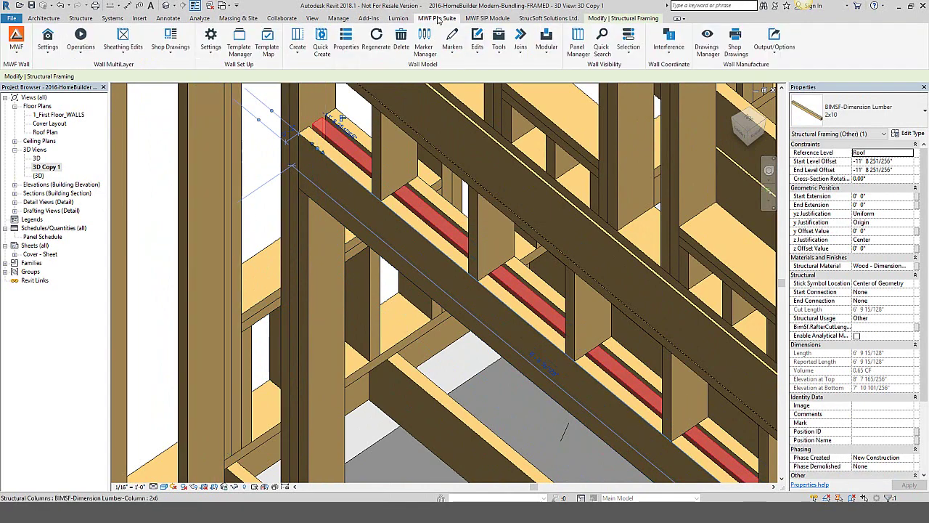
click(479, 45)
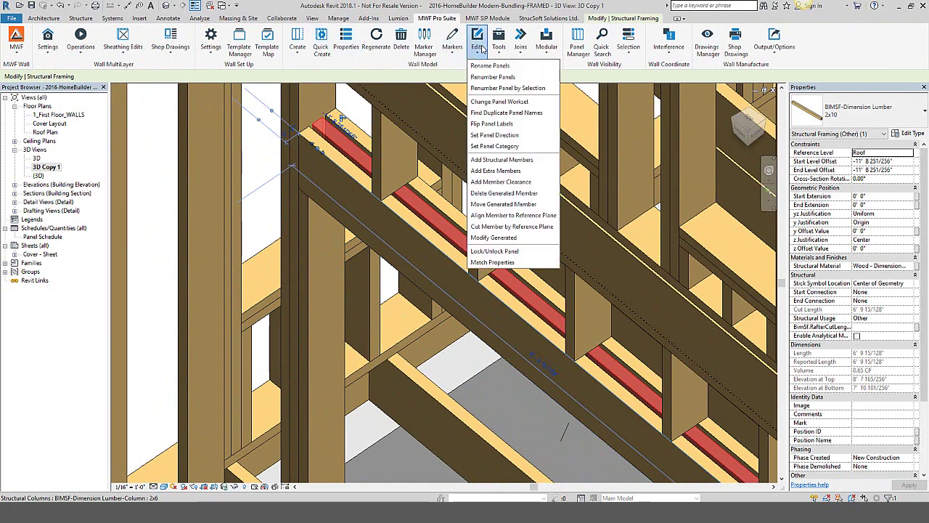
click(516, 194)
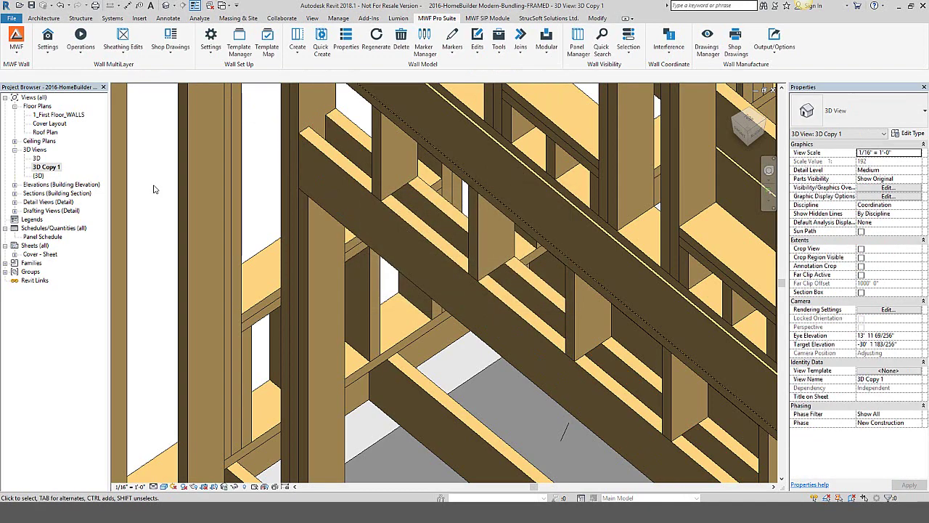
Delete the DelByLabel HDW-2-1 operation from panel EXT-102's edits through the remaining header ply and apply the change
shift+middle_drag(143, 200, 392, 275)
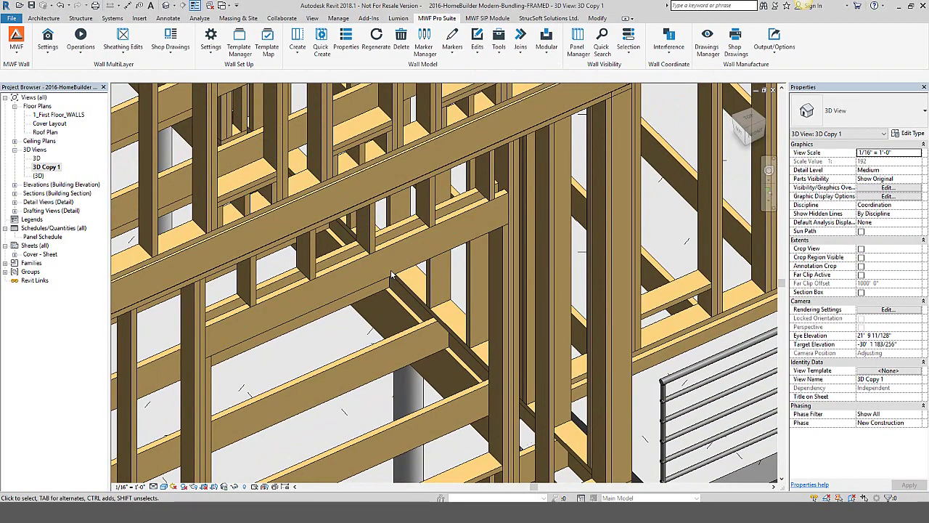
click(389, 273)
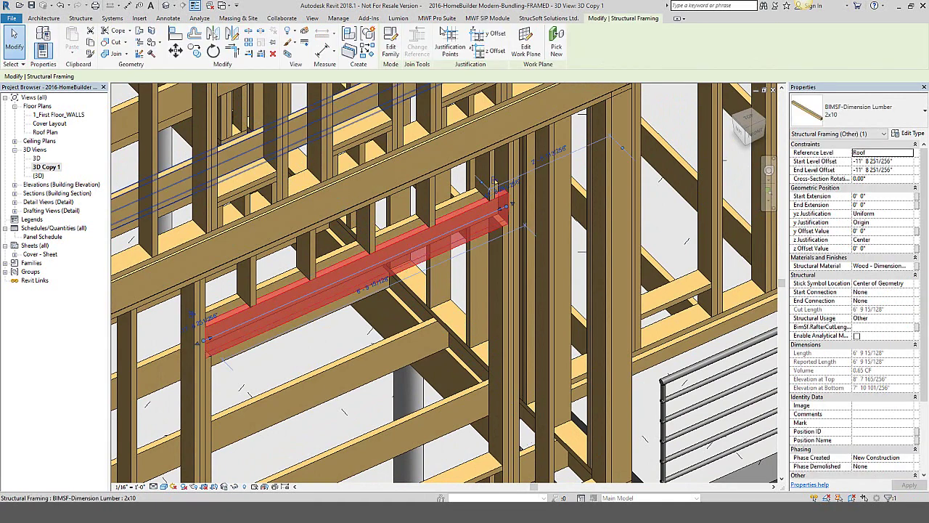
click(438, 18)
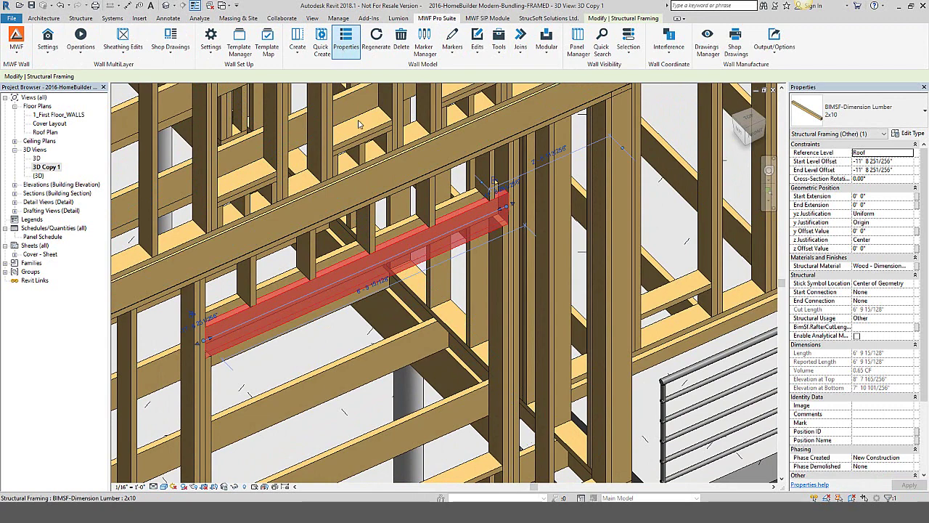
click(519, 176)
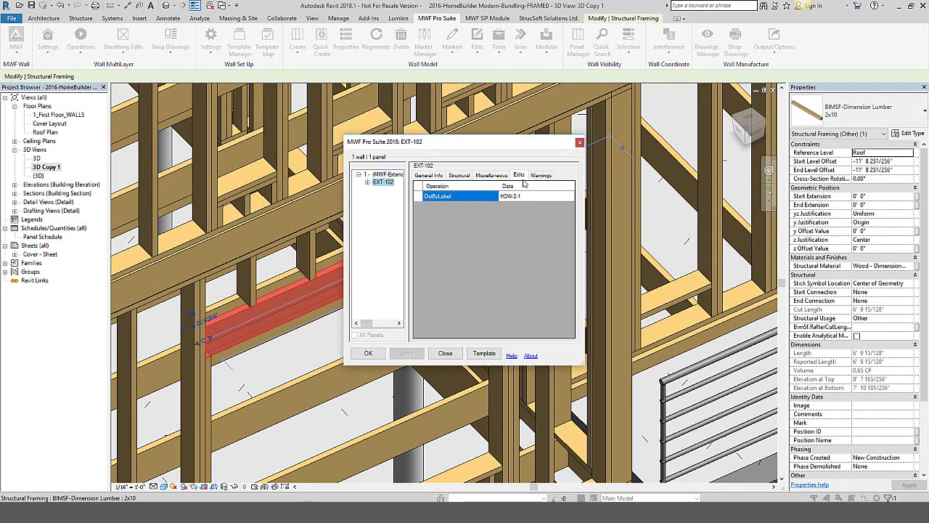
click(420, 197)
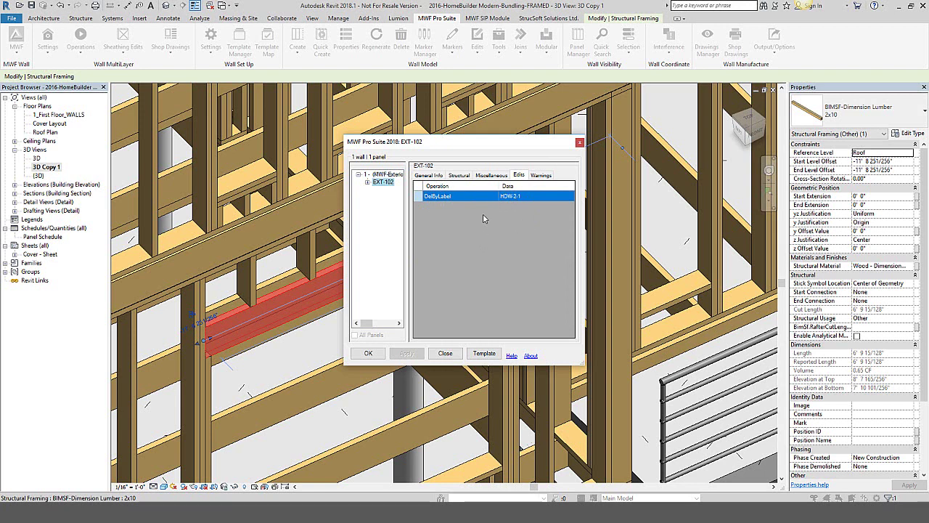
key(Delete)
click(368, 352)
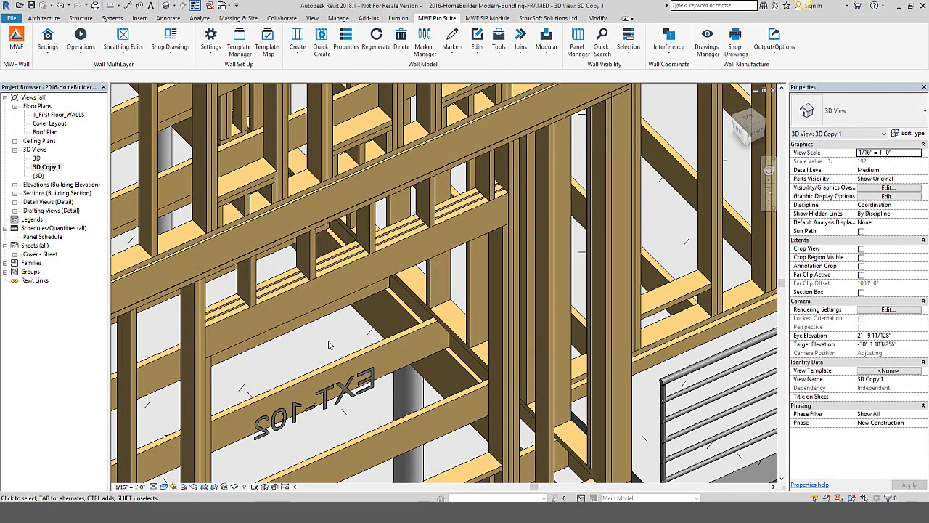
Copy the 2x6 vertical stud between the two openings of the side wall twice, placing both copies side by side next to it
scroll(305, 350, down, 3)
middle_drag(263, 358, 500, 240)
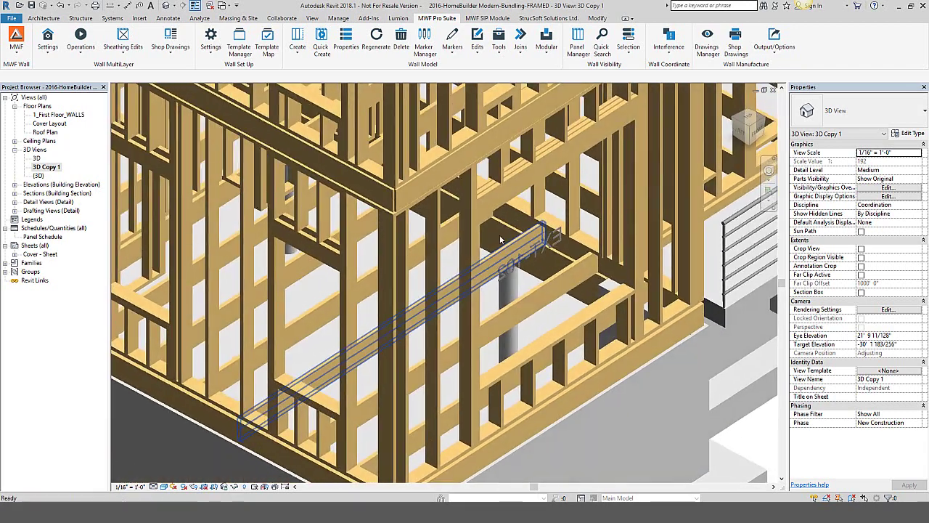
middle_drag(311, 299, 423, 411)
click(411, 410)
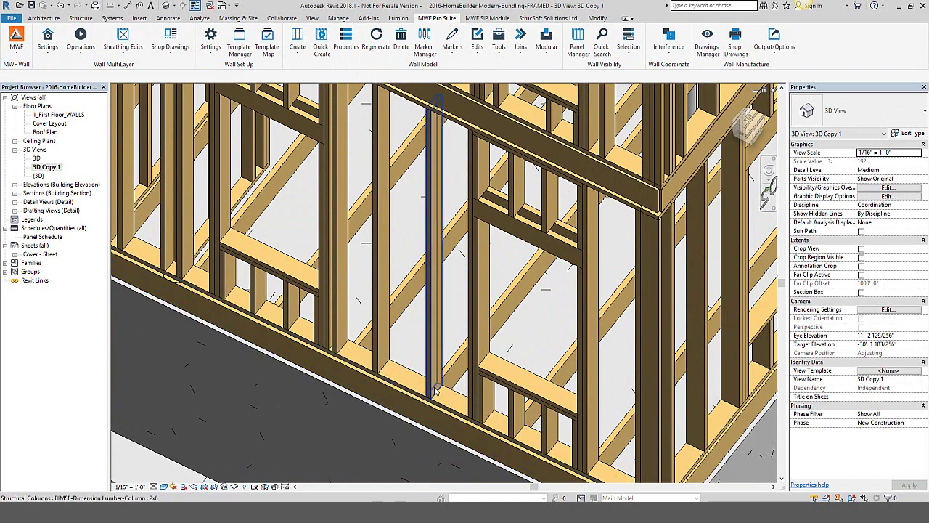
click(437, 391)
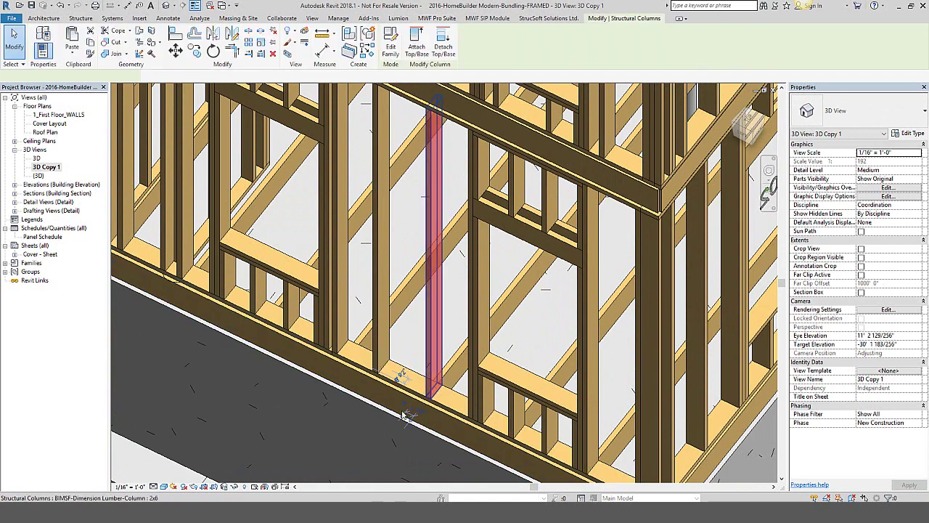
click(194, 51)
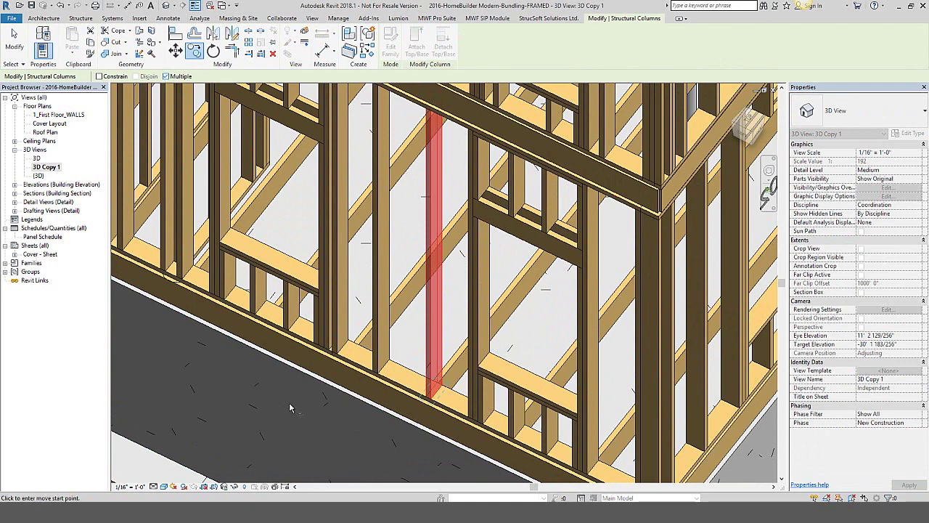
click(420, 394)
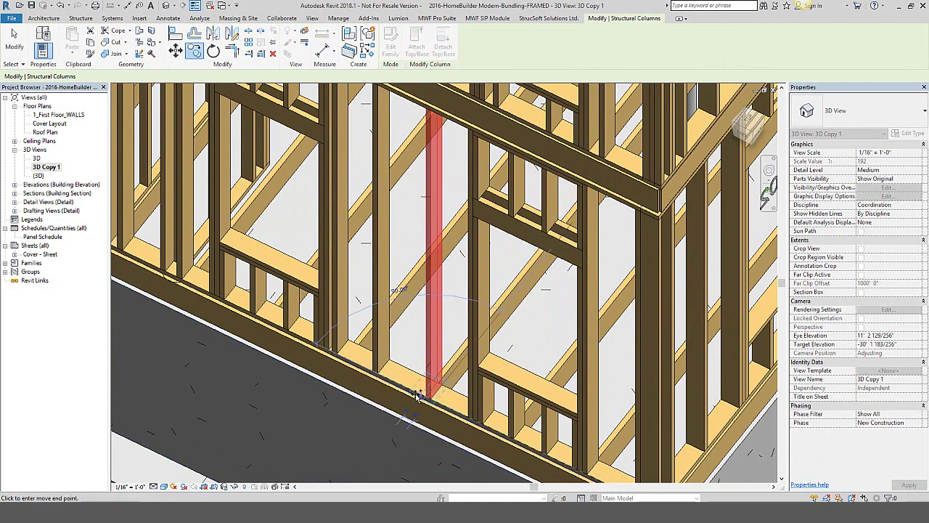
click(416, 395)
click(407, 390)
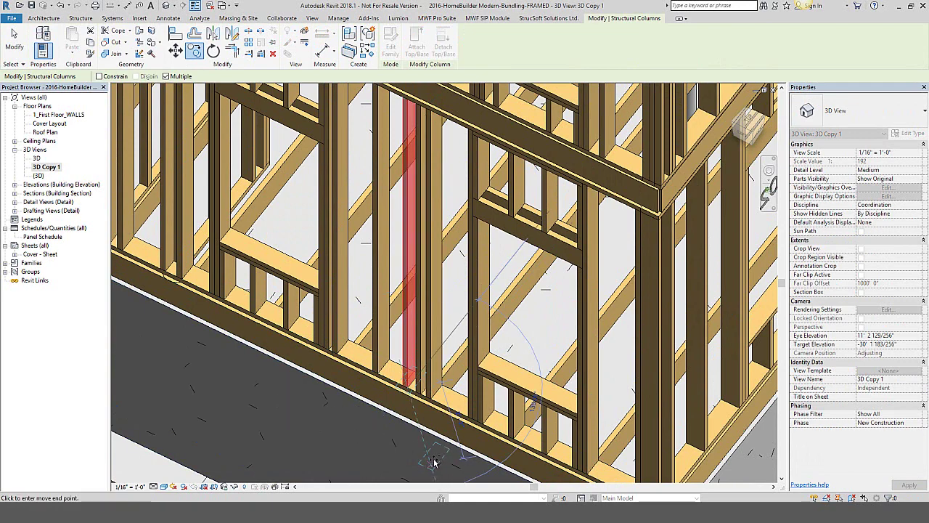
key(Escape)
key(Escape)
Compare the BIMSF label and container properties of the original stud and its two copies
click(433, 379)
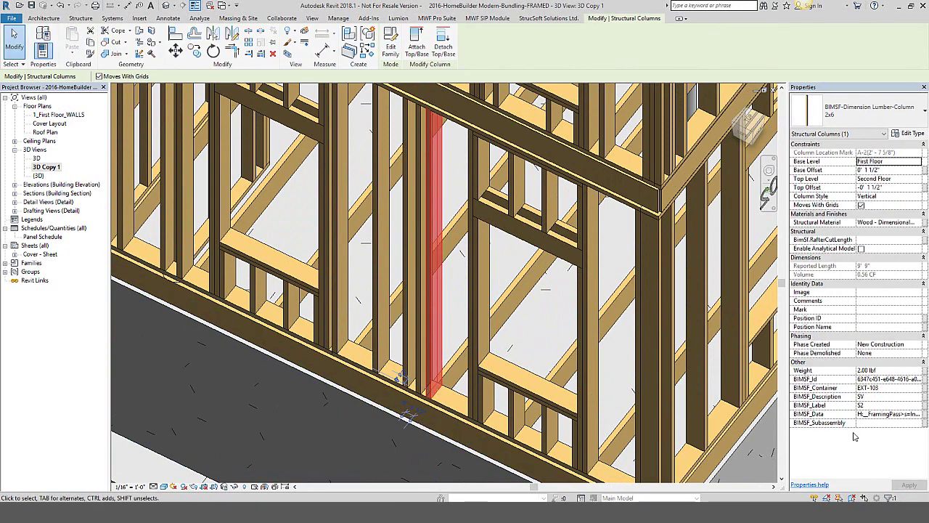
click(420, 324)
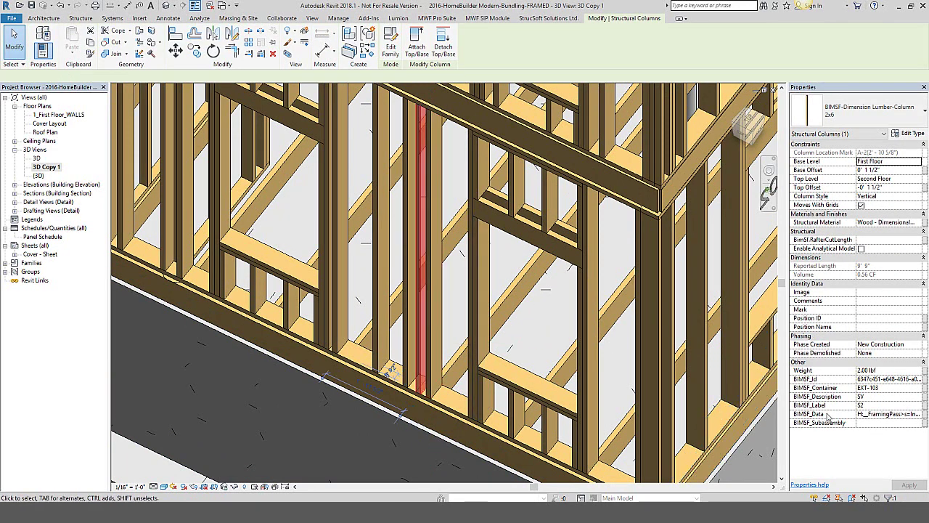
click(405, 336)
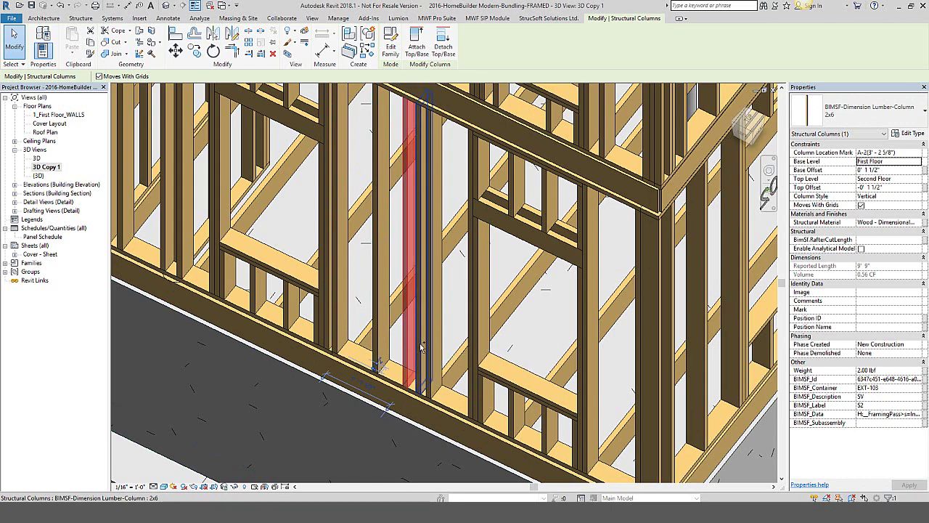
Add both copied studs to the original stud's panel with Add Structural Members, tagging them as Vertical Stud
ctrl+click(421, 347)
click(440, 20)
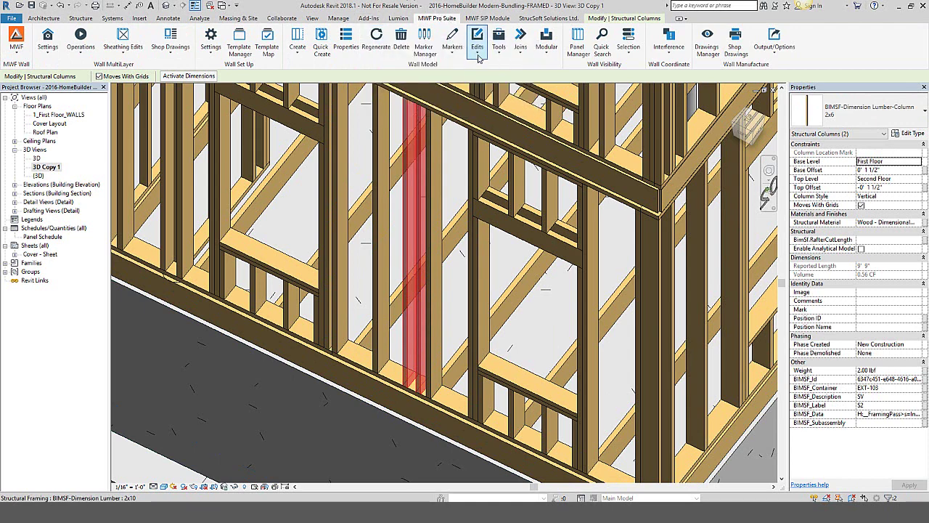
click(476, 42)
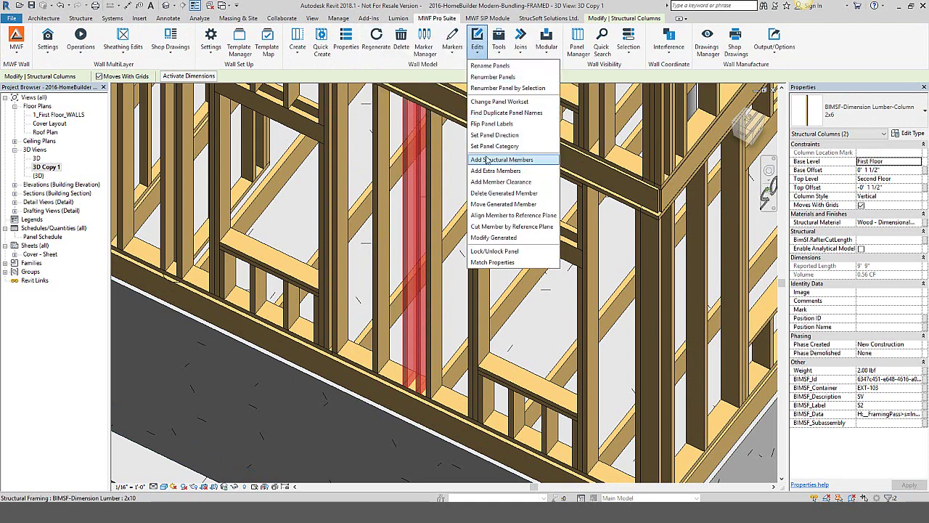
click(520, 159)
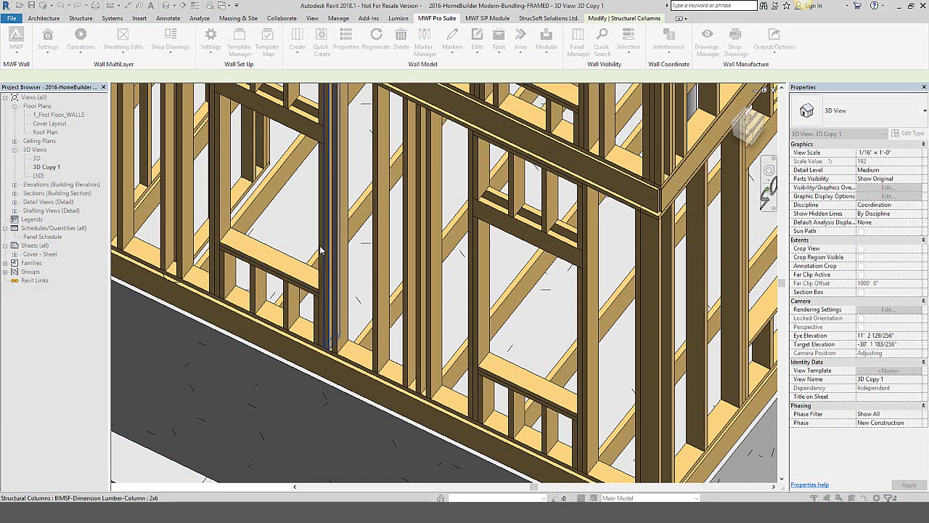
click(437, 236)
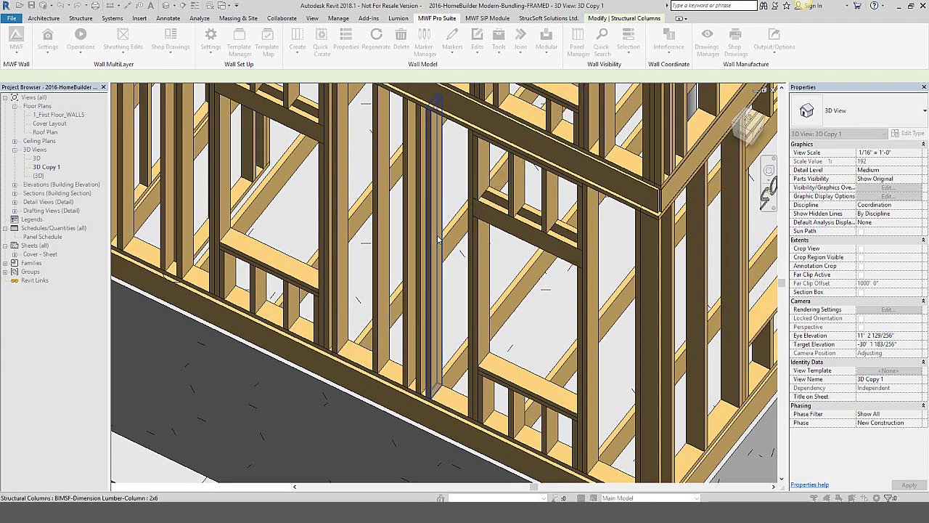
click(436, 240)
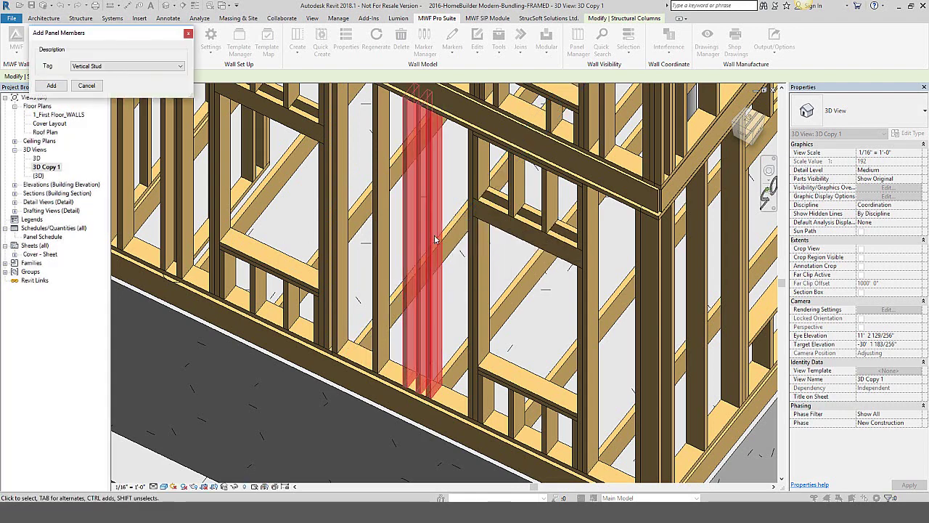
drag(101, 36, 386, 203)
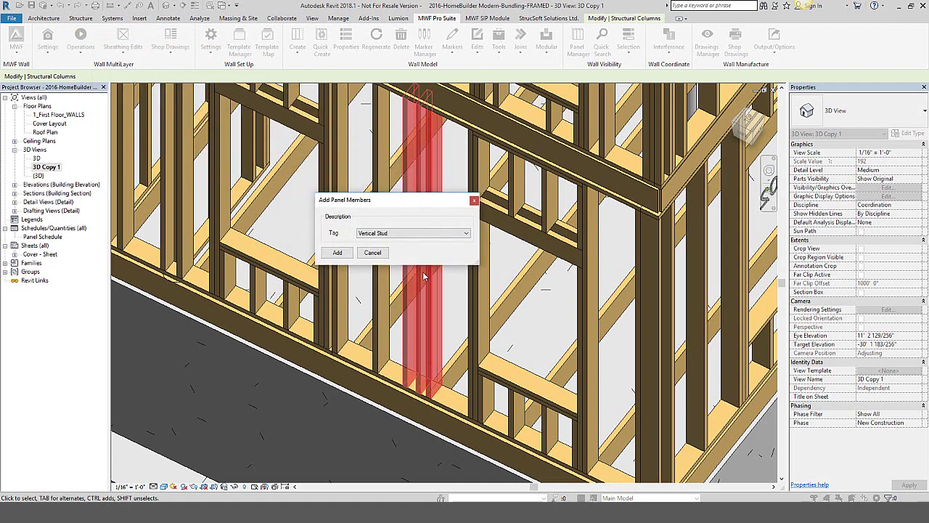
click(371, 236)
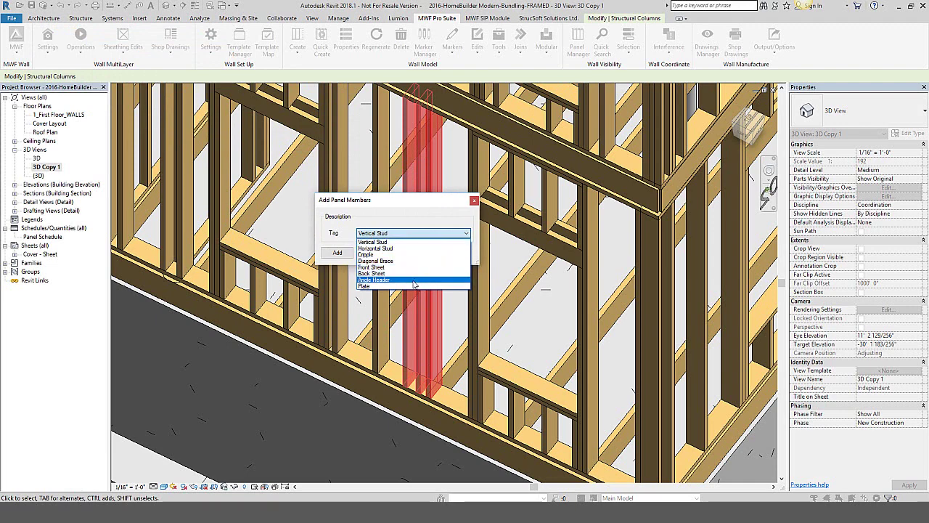
click(403, 248)
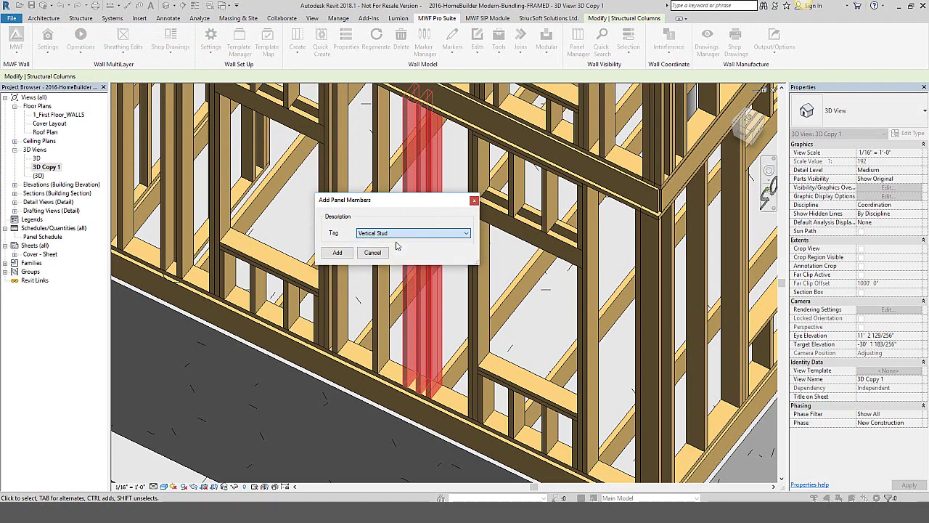
click(331, 255)
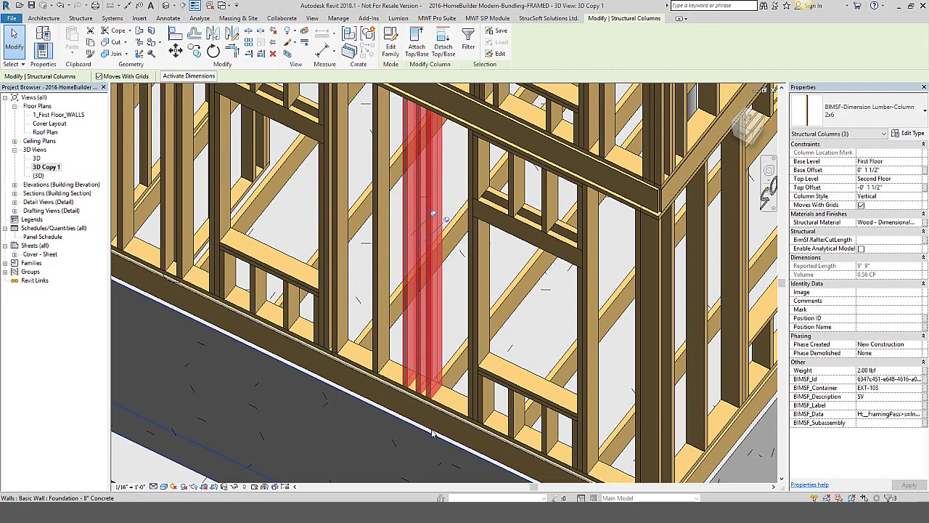
Check the BIMSF label of each of the two newly added studs
key(Escape)
click(418, 383)
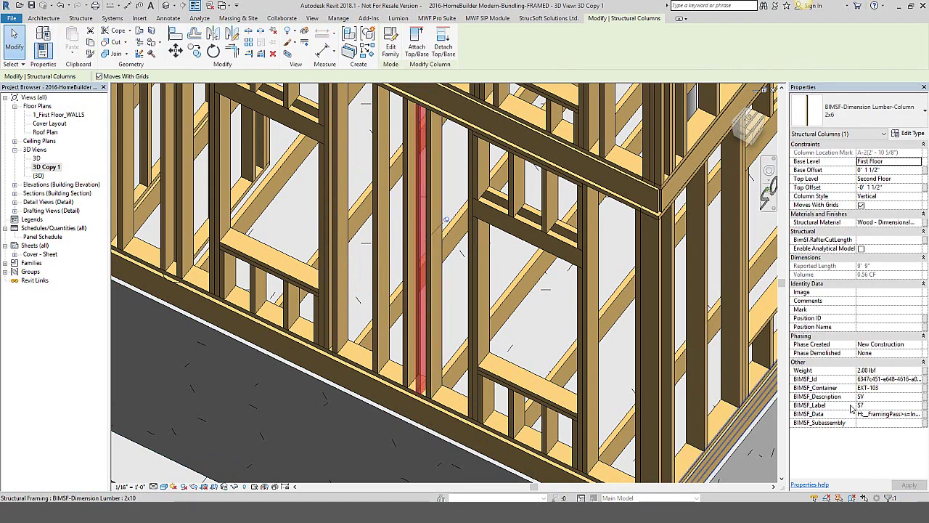
click(408, 360)
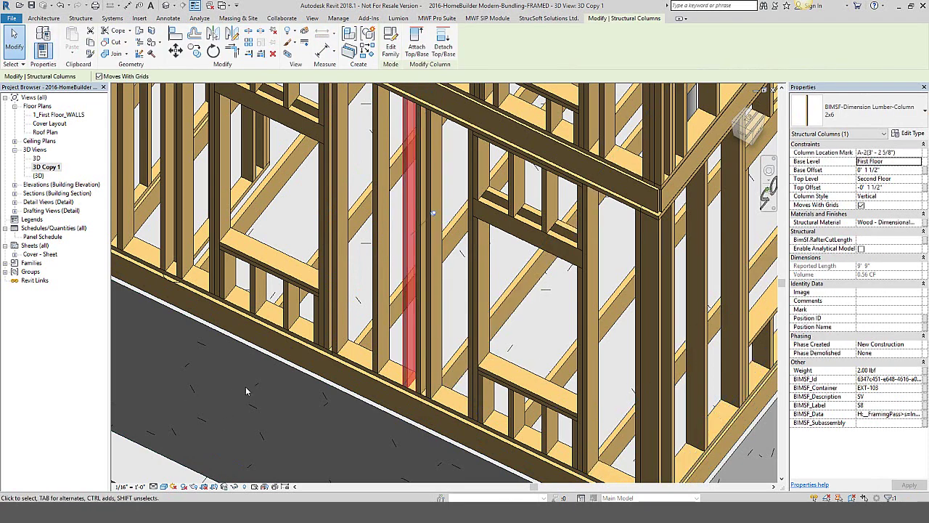
key(Escape)
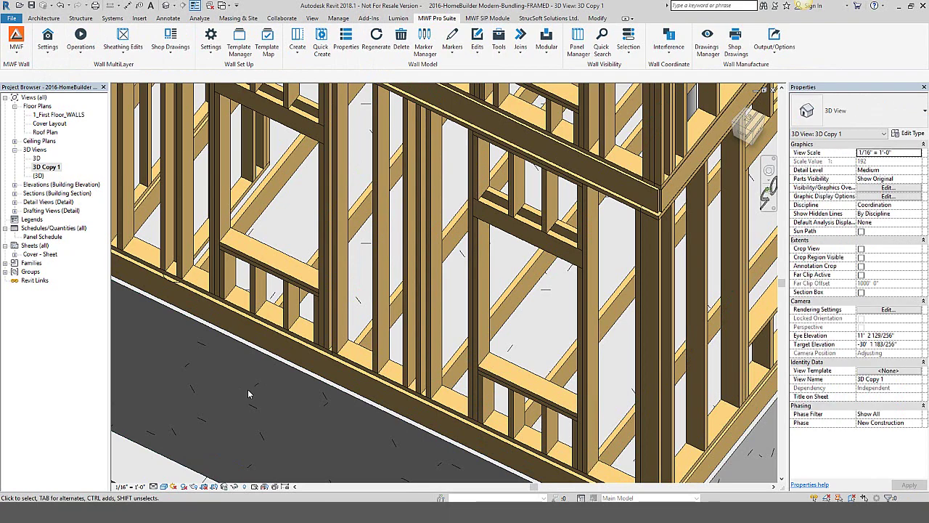
Move the full-height 2x6 stud beside the left end of panel EXT-104 with Move Generated Member, using a 6" running offset
scroll(260, 284, down, 1)
shift+middle_drag(259, 285, 293, 325)
middle_drag(293, 325, 300, 326)
scroll(301, 326, up, 5)
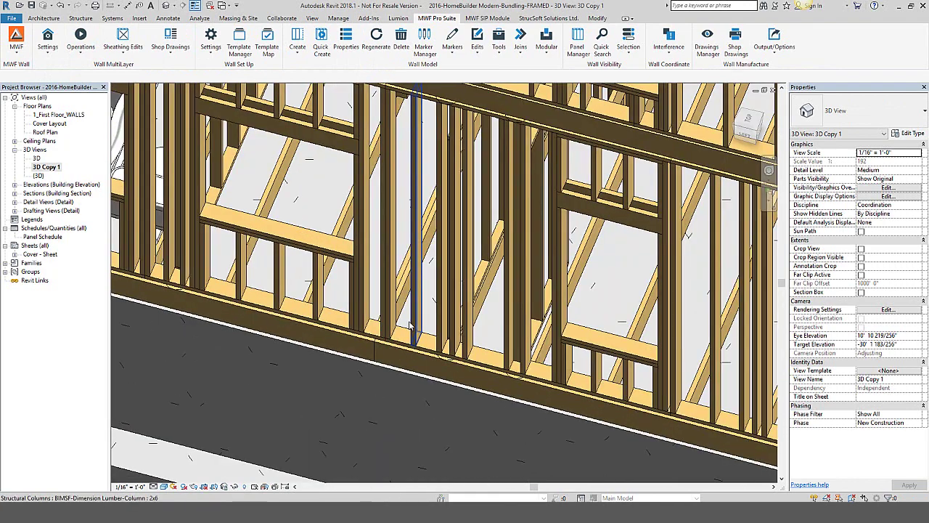
click(411, 326)
scroll(411, 325, up, 2)
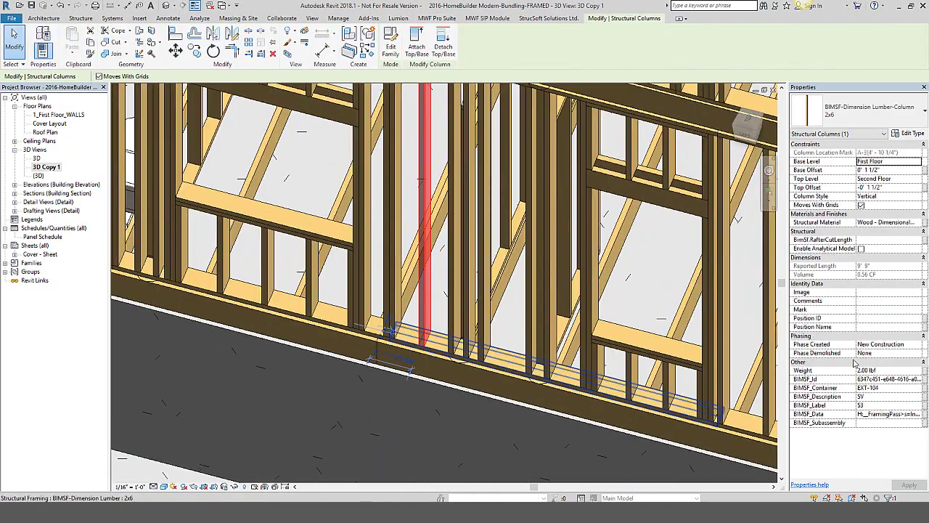
scroll(437, 299, up, 3)
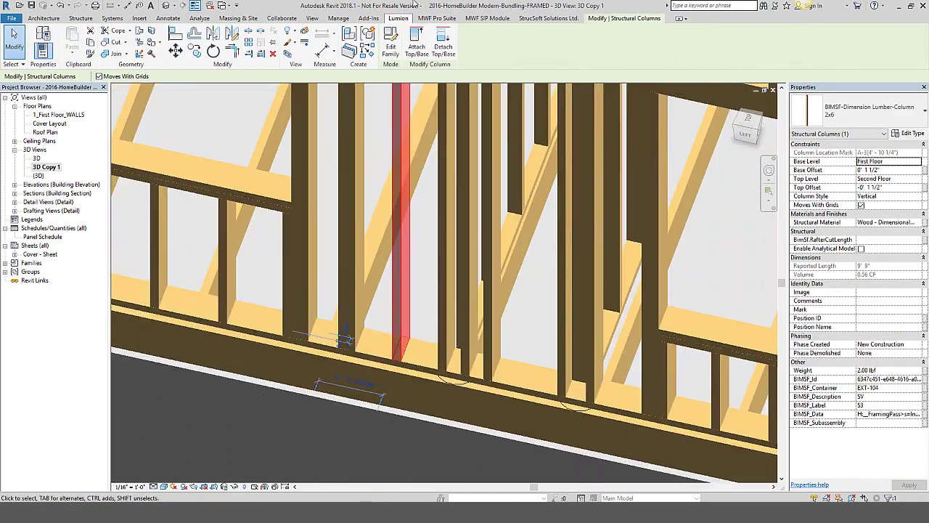
click(444, 20)
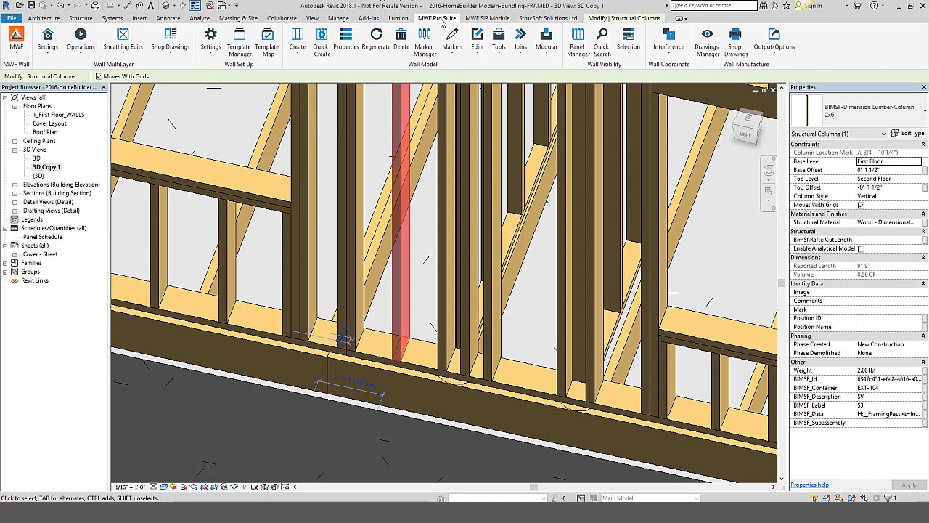
click(476, 55)
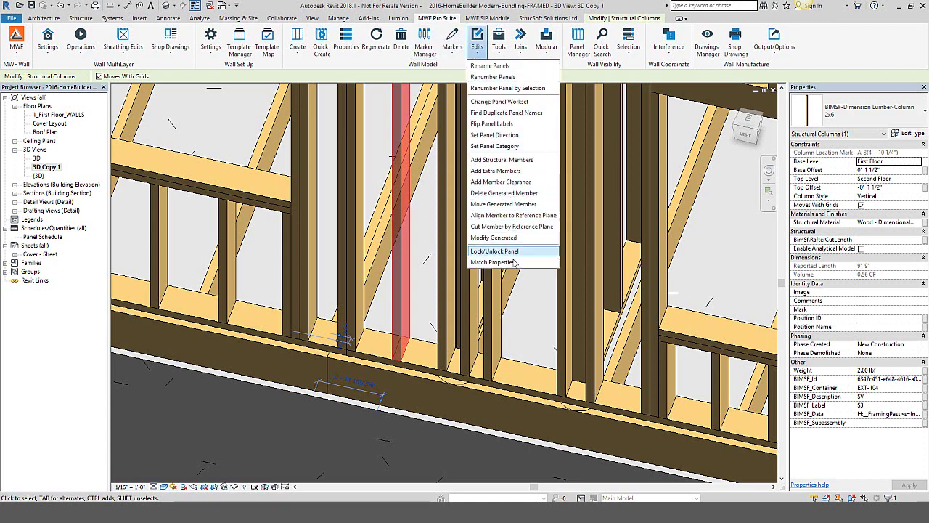
click(516, 206)
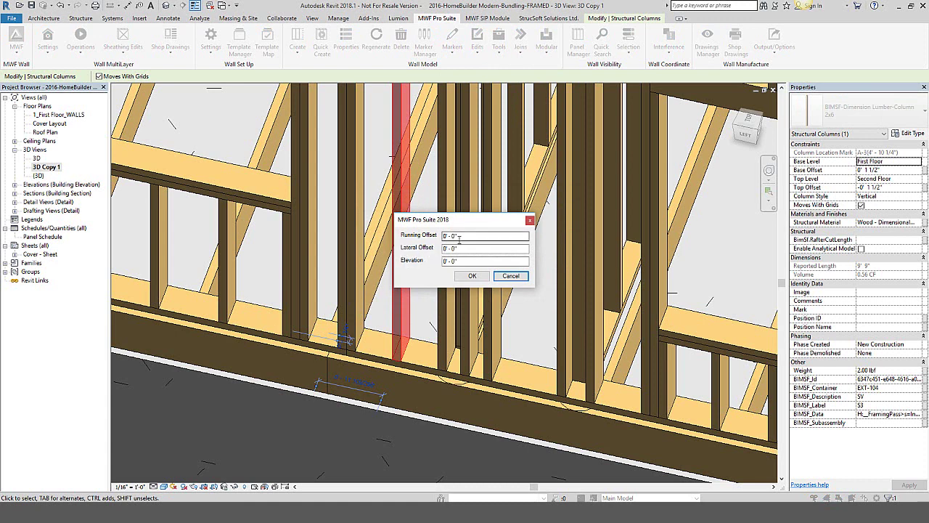
drag(459, 237, 391, 247)
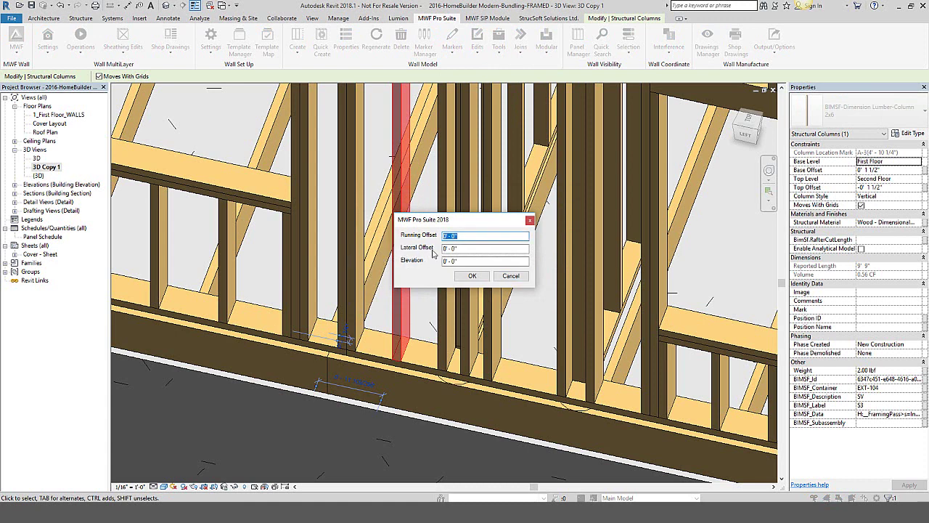
click(463, 249)
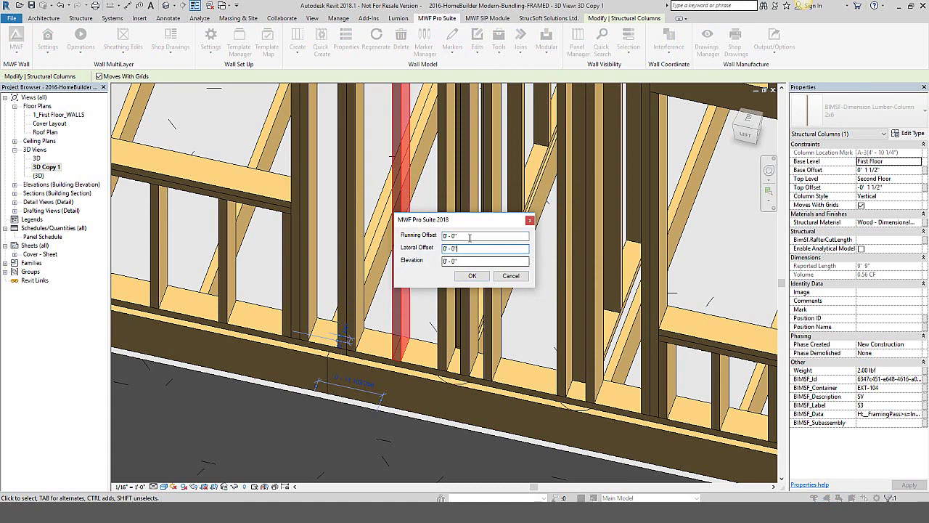
click(469, 259)
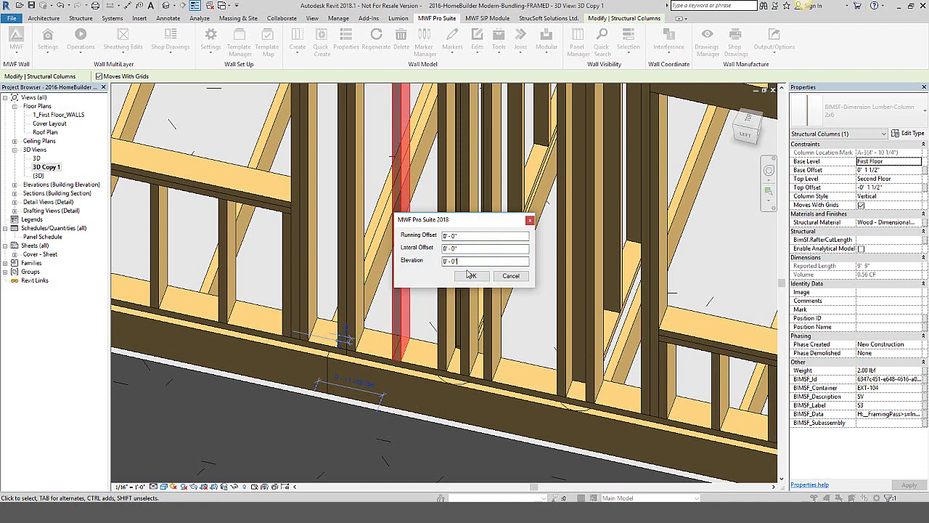
click(452, 236)
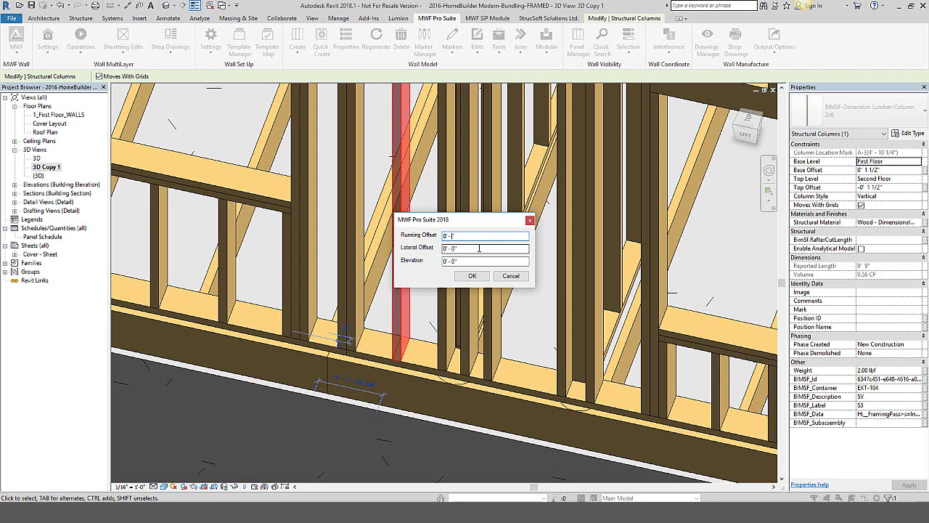
click(475, 248)
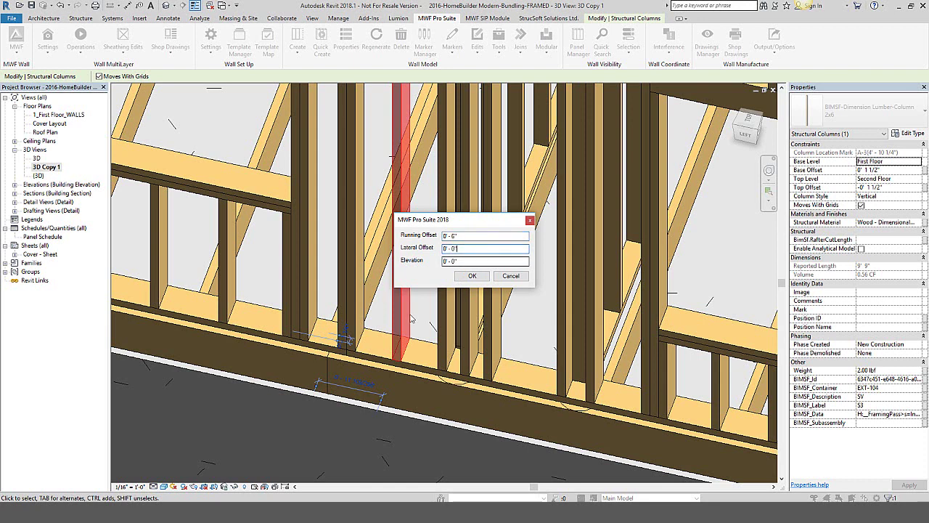
click(471, 282)
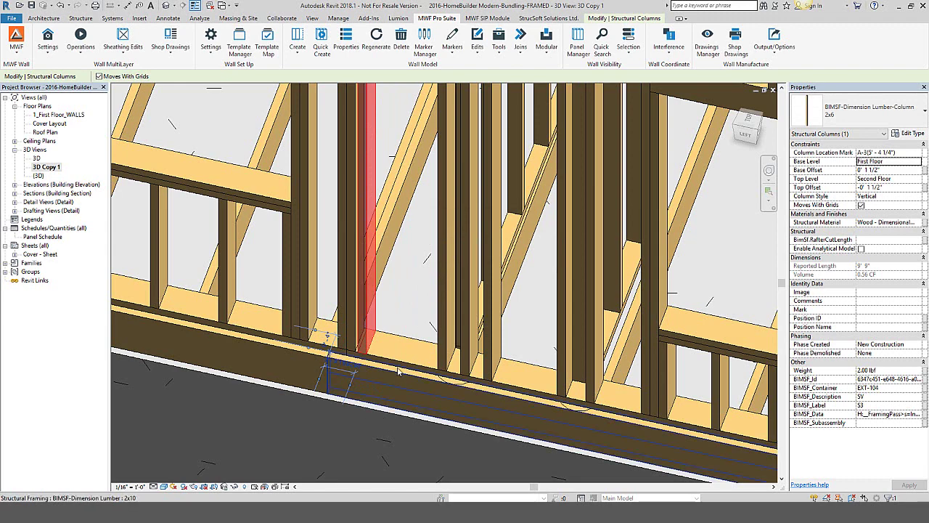
shift+middle_drag(385, 421, 406, 456)
scroll(406, 456, down, 3)
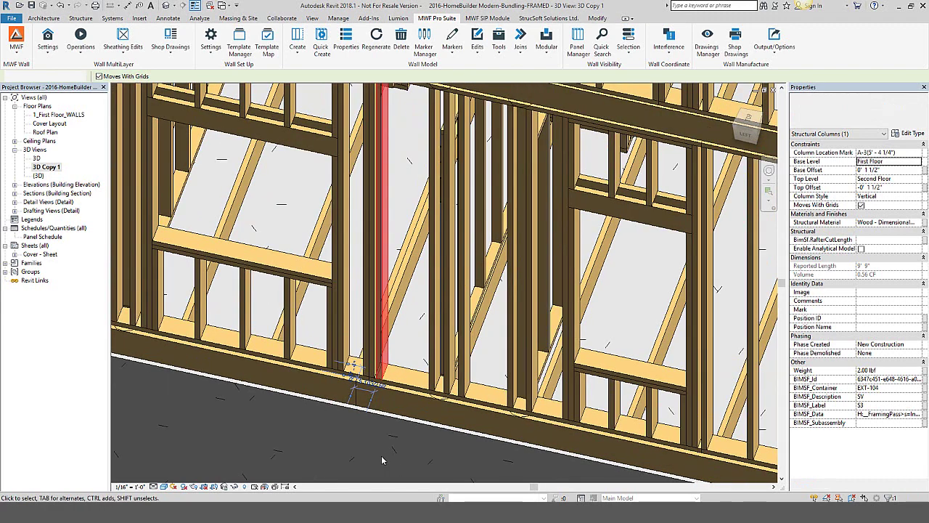
key(Escape)
Remove the MoveByLabel edit from panel EXT-104's properties and apply the change
scroll(491, 388, down, 1)
middle_drag(492, 388, 434, 356)
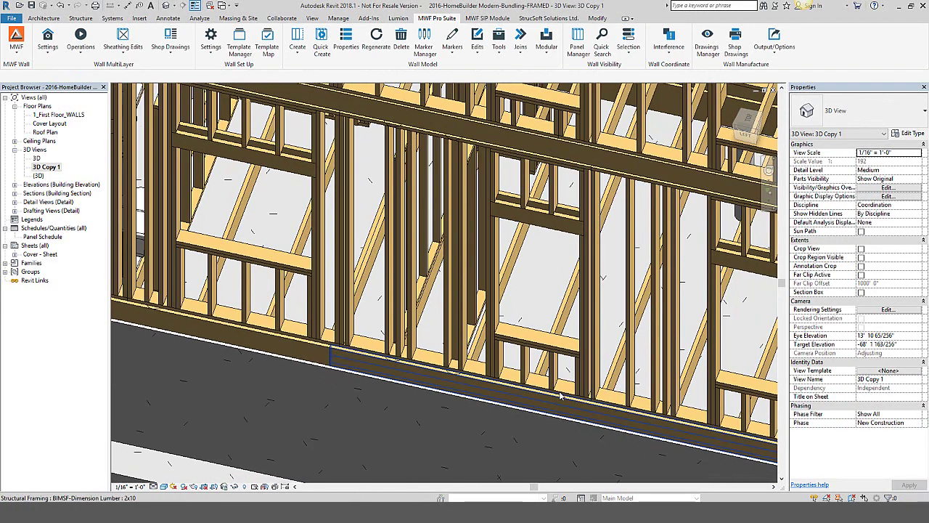
click(434, 361)
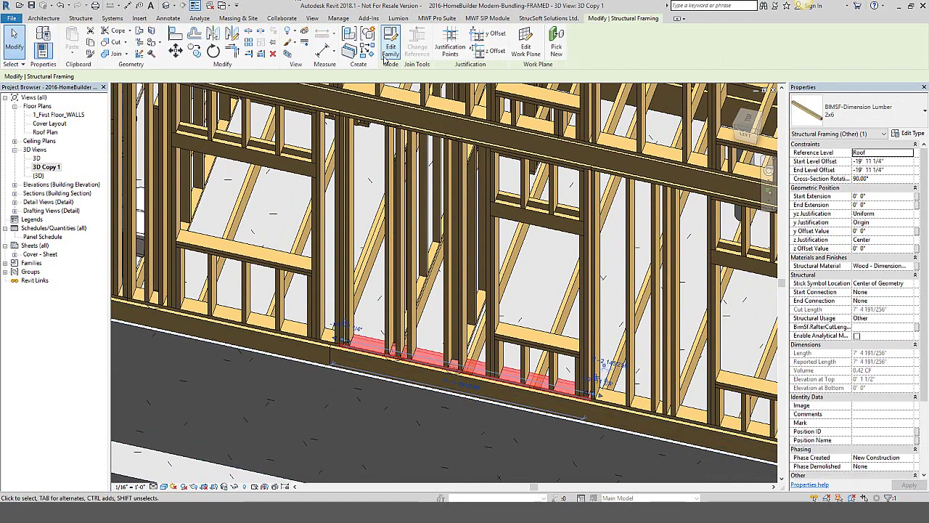
click(433, 18)
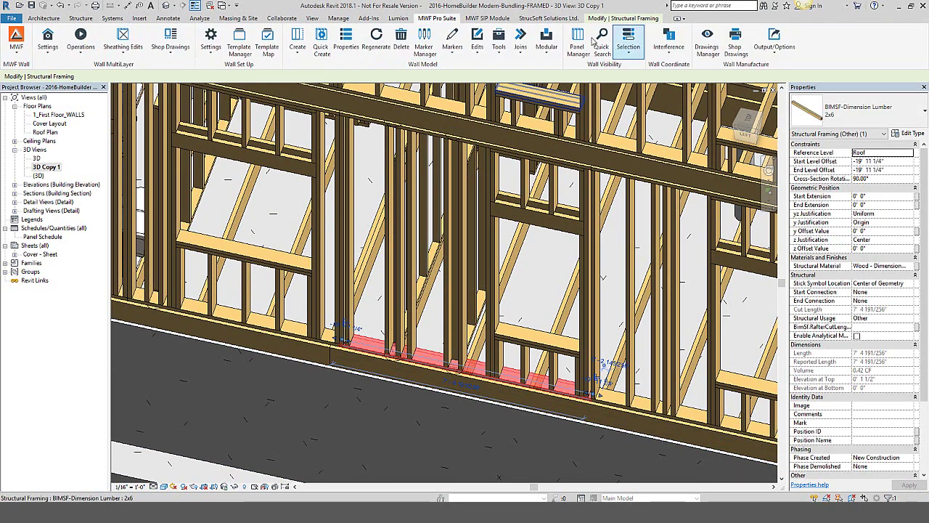
click(347, 40)
click(518, 175)
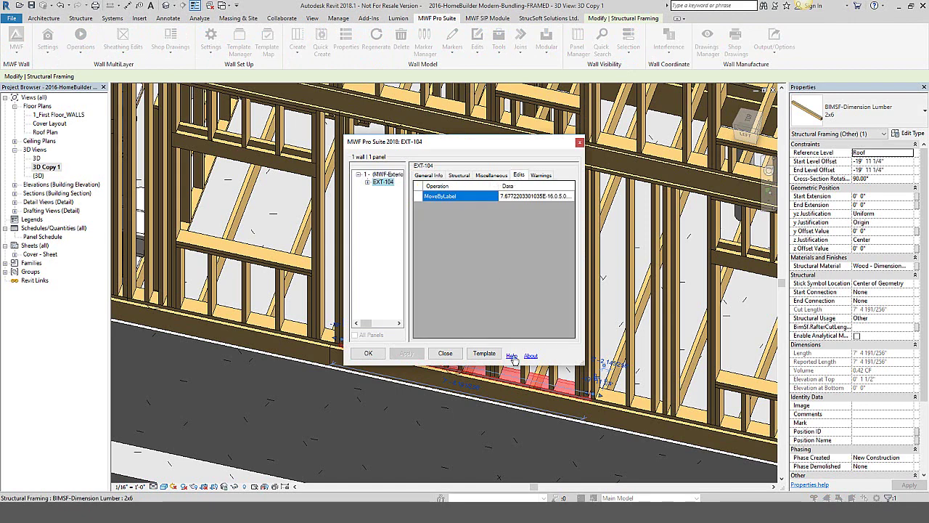
click(418, 198)
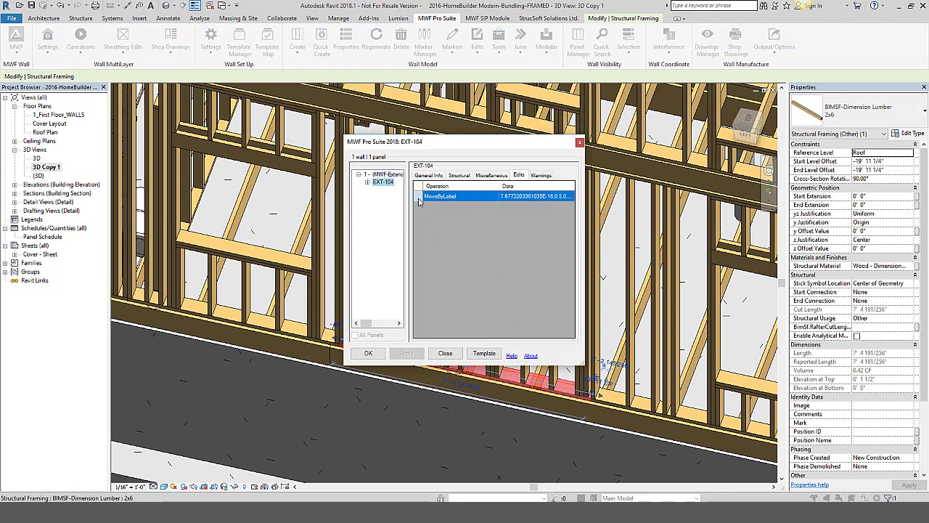
key(Delete)
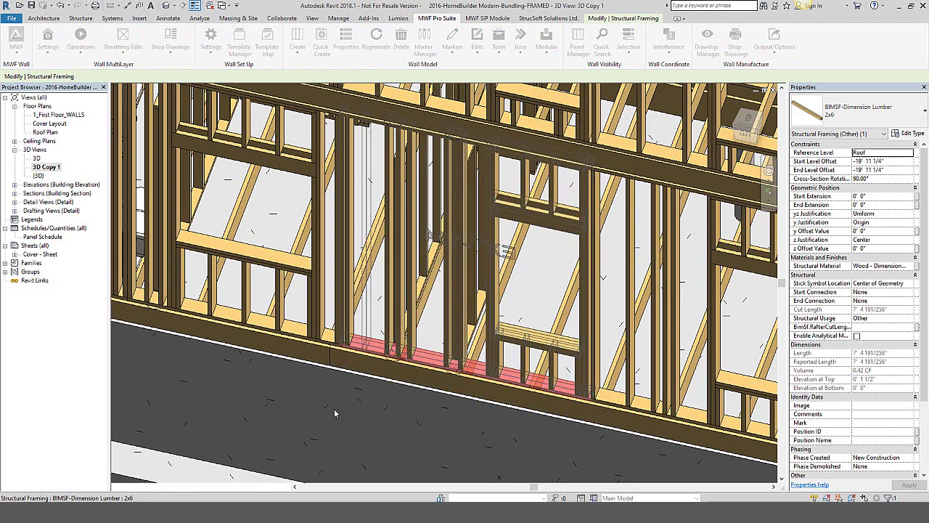
Start Modify Generated on the 2x6 stud beside the bathtub window opening and add one member on each side of it
scroll(329, 405, down, 1)
middle_drag(332, 428, 451, 440)
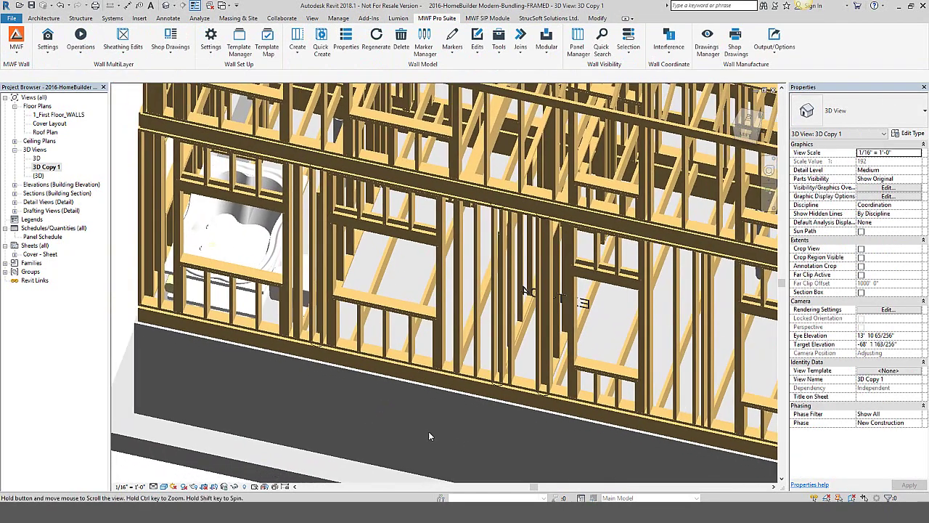
scroll(359, 388, up, 5)
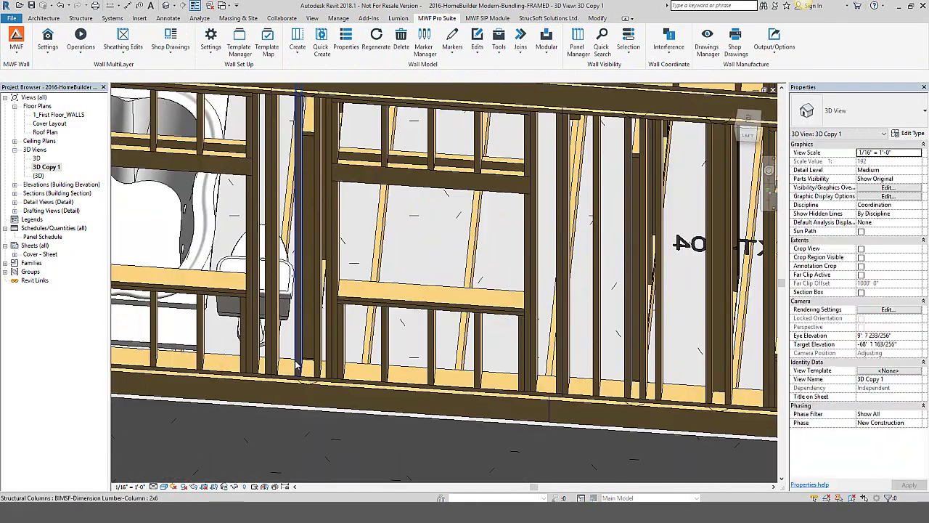
shift+middle_drag(300, 365, 487, 291)
click(421, 325)
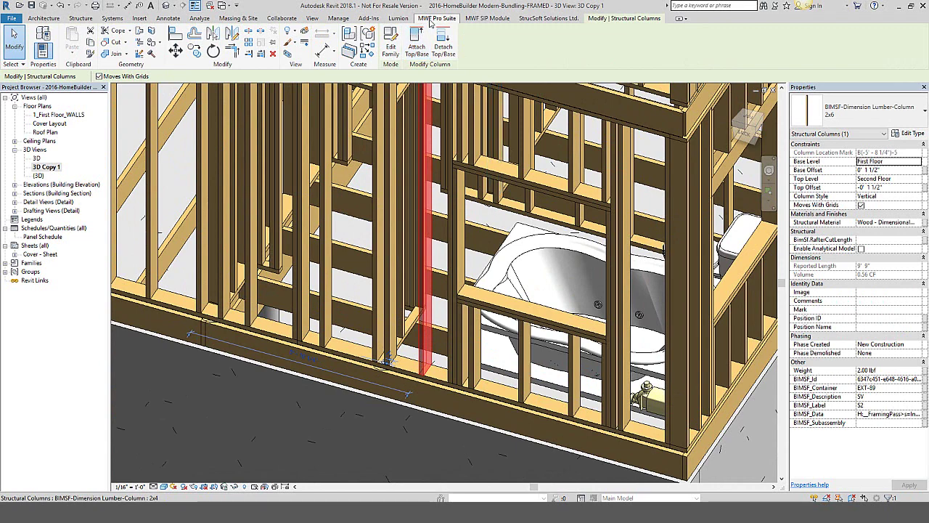
click(433, 20)
click(481, 46)
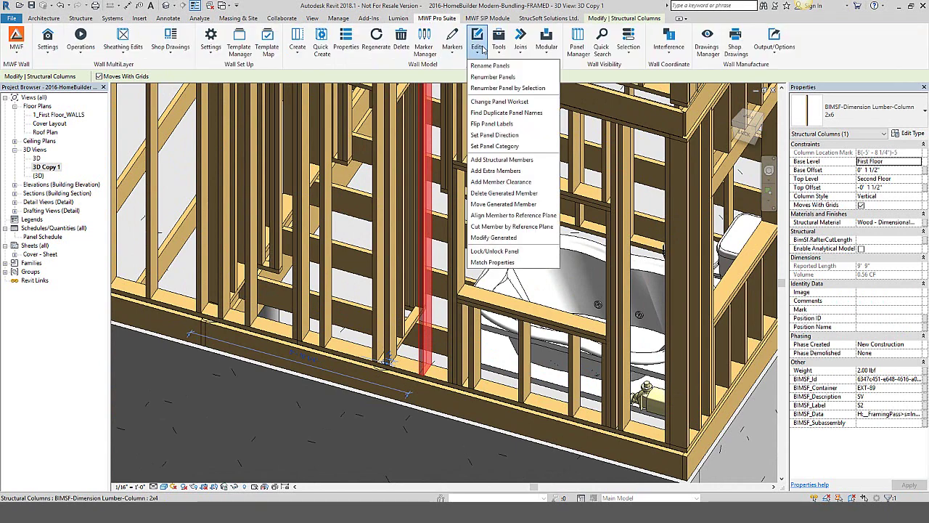
click(508, 240)
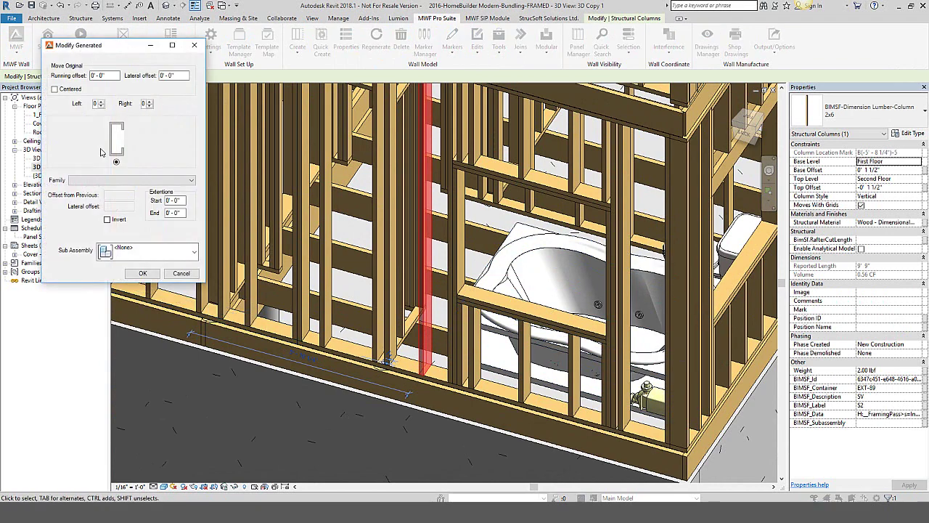
drag(98, 45, 259, 127)
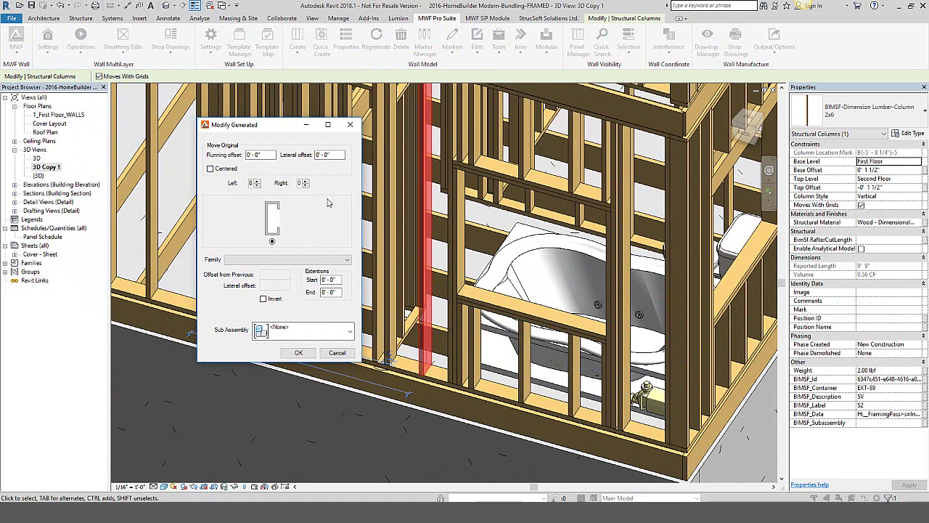
click(306, 181)
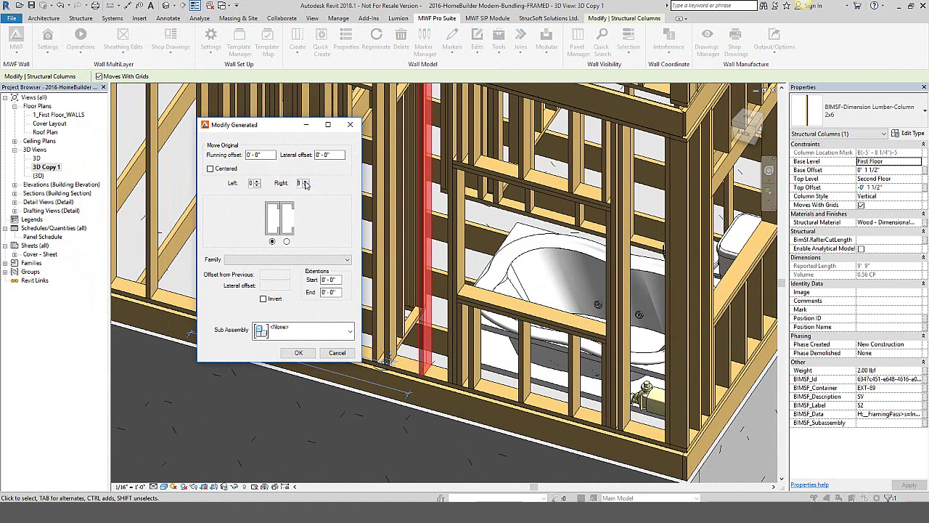
click(256, 181)
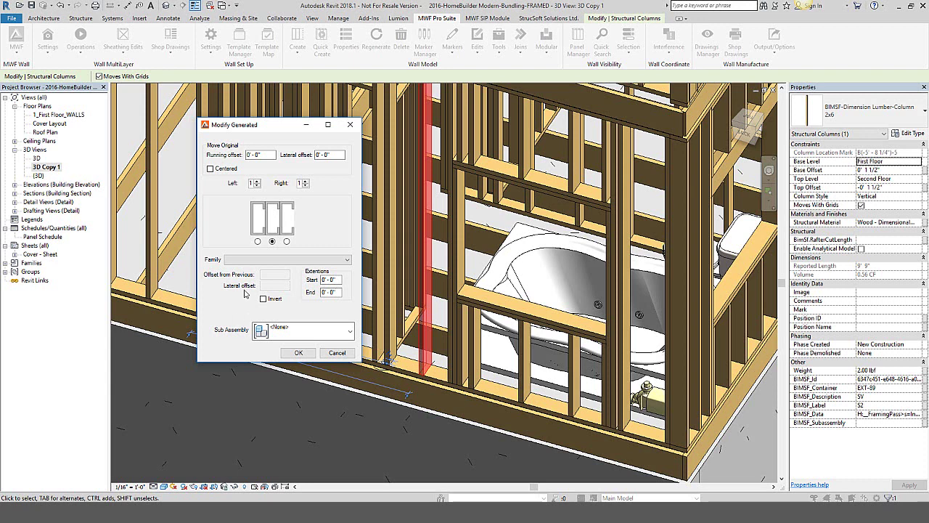
Assign BIMSF-Dimension Lumber-POST : 6x6 to the left member and BIMSF-Dimension Lumber-POST : 4x4 to the right member, and regenerate the panel
click(258, 242)
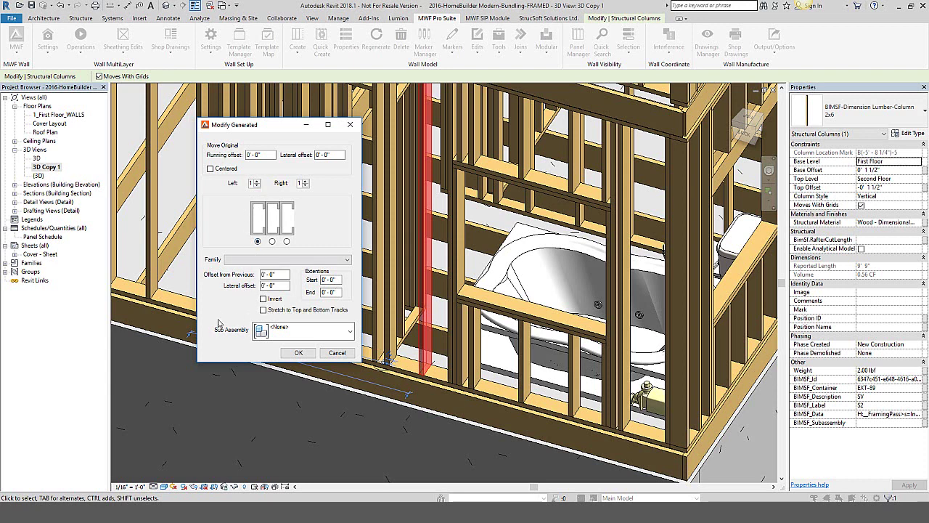
click(263, 259)
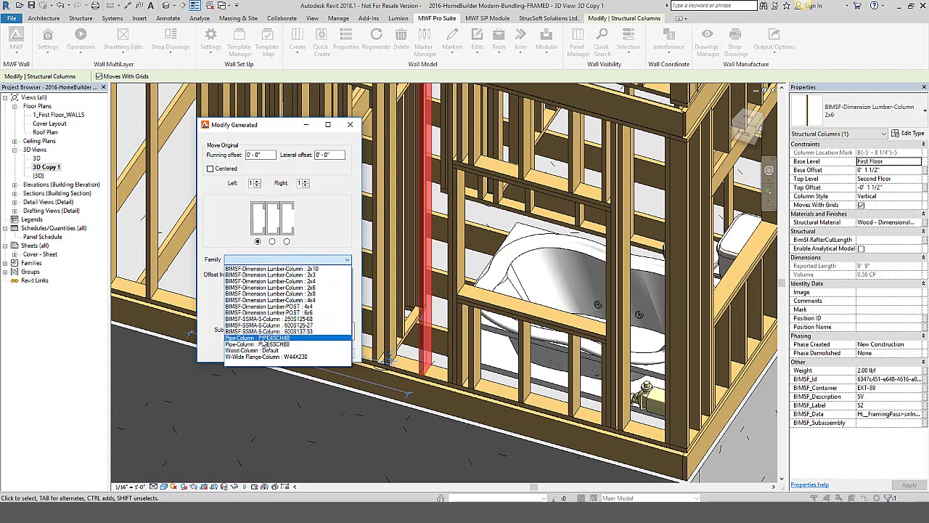
click(315, 312)
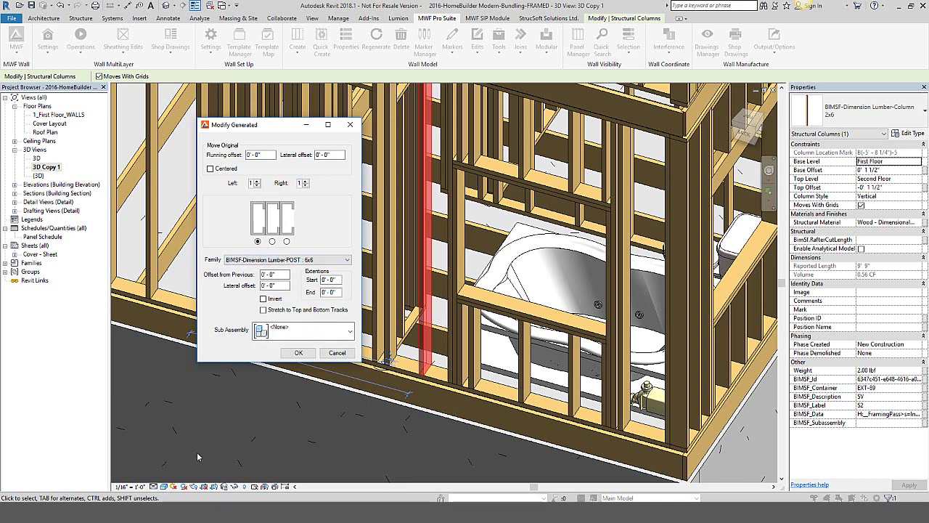
click(287, 242)
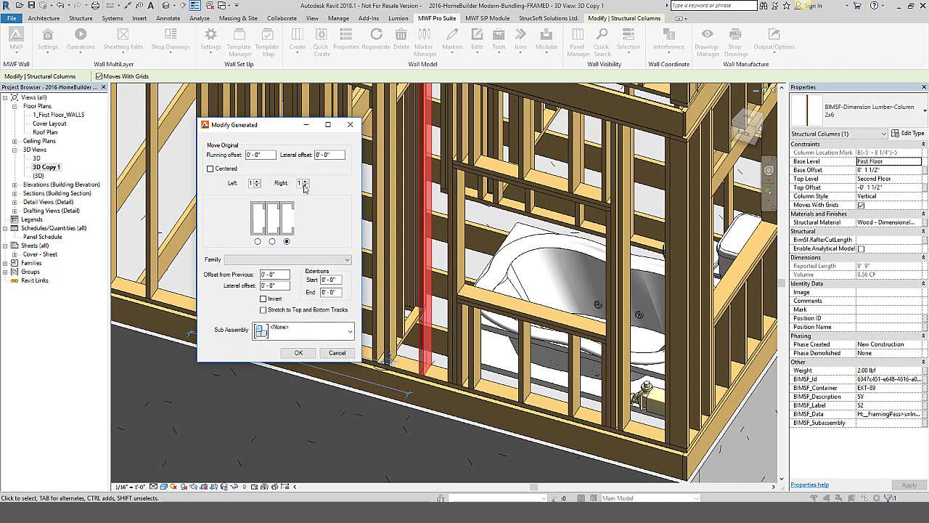
click(303, 261)
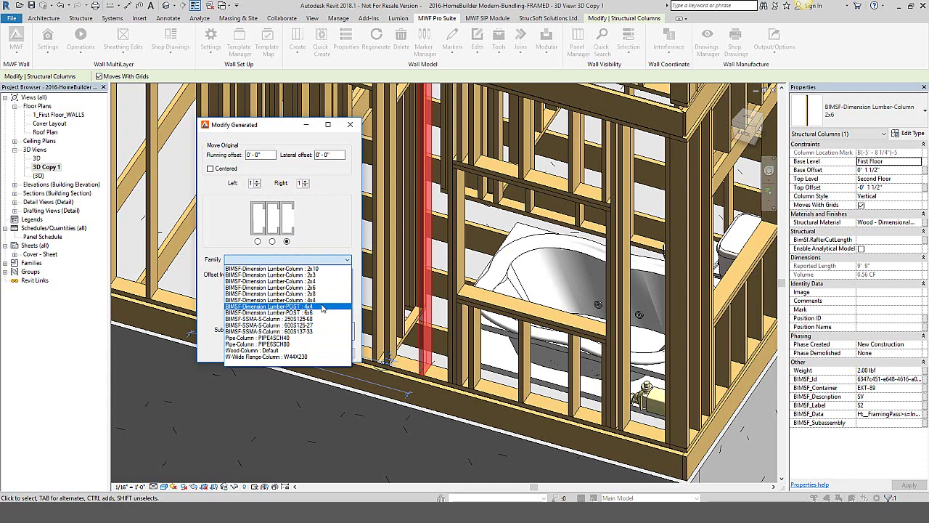
click(323, 307)
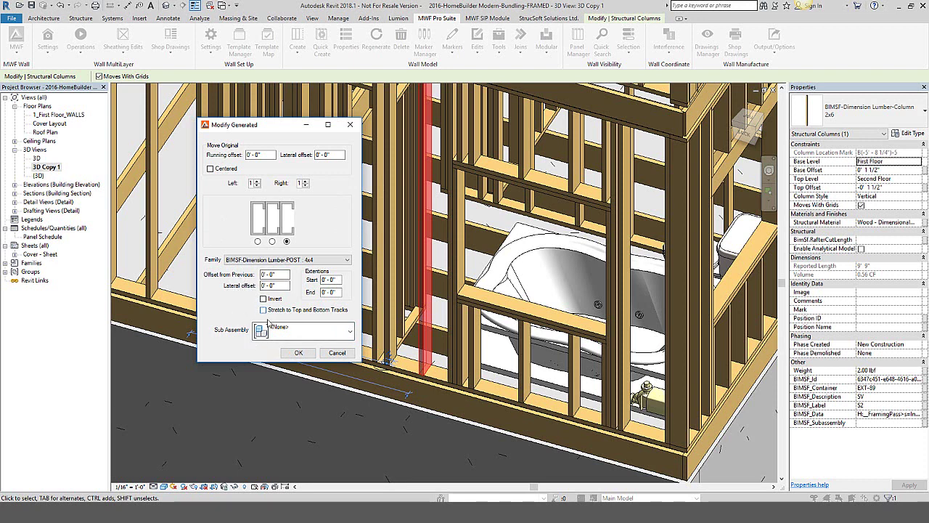
click(297, 351)
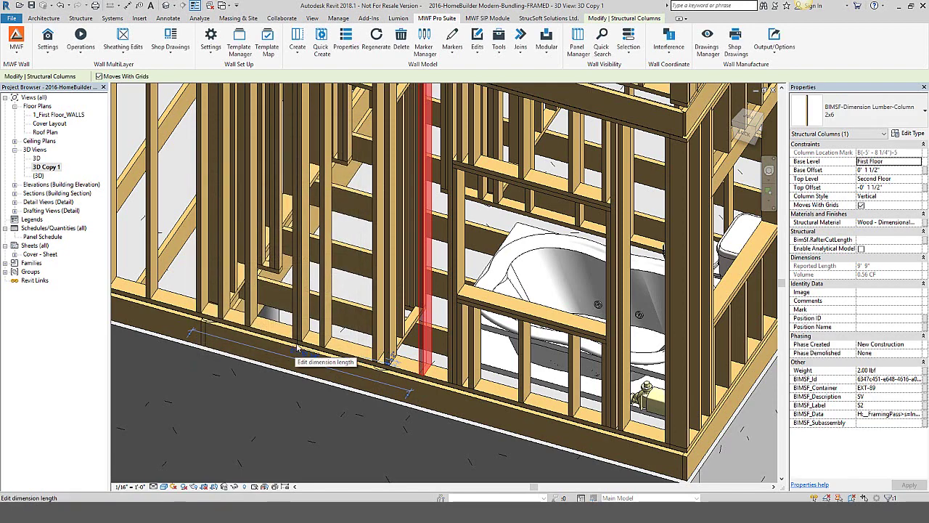
click(377, 39)
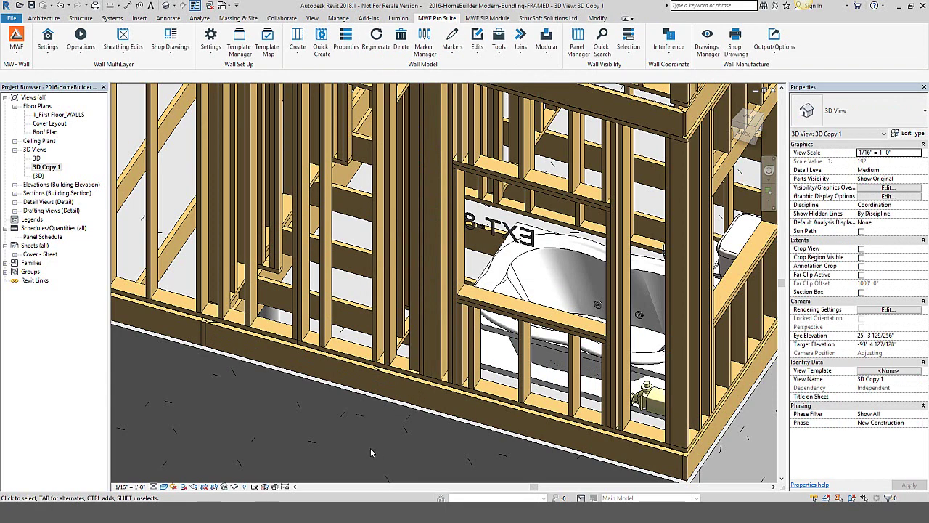
Inspect the added 6x6 and 4x4 posts on both sides of the stud and their properties
click(444, 367)
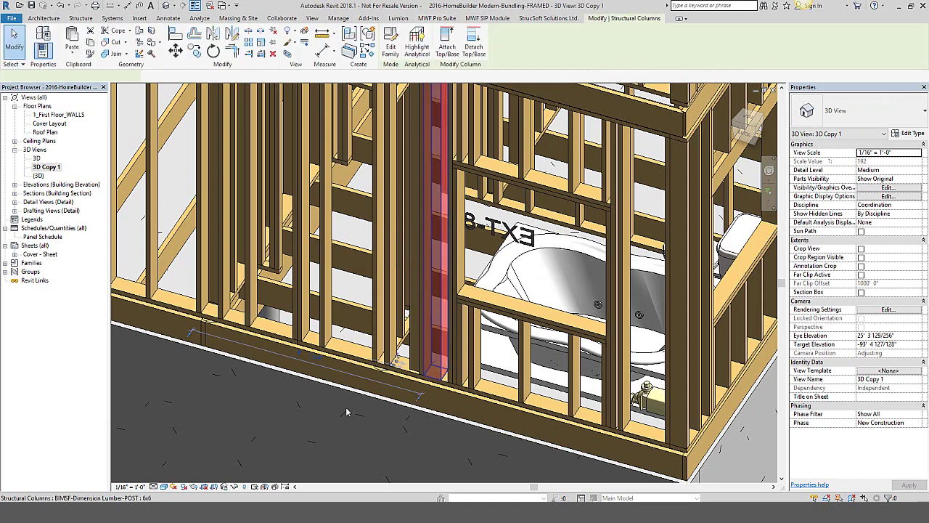
click(413, 326)
shift+middle_drag(417, 387, 478, 407)
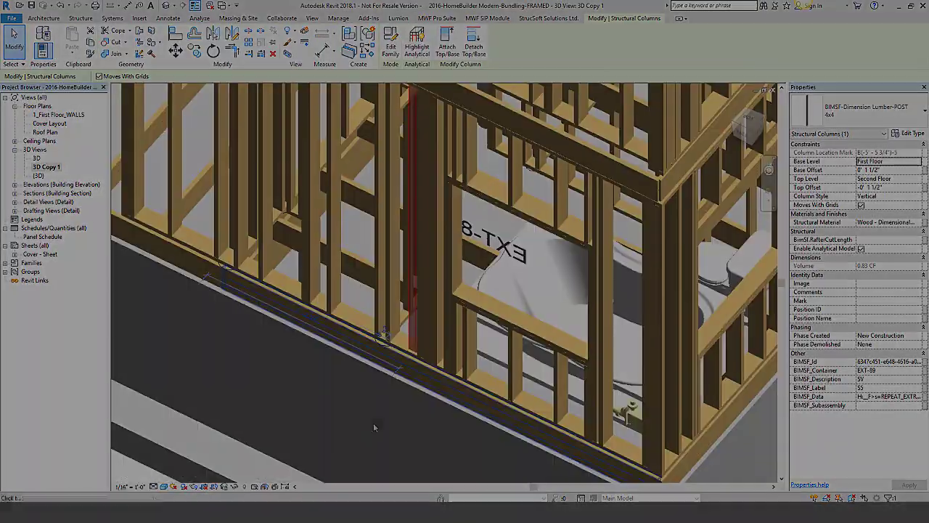